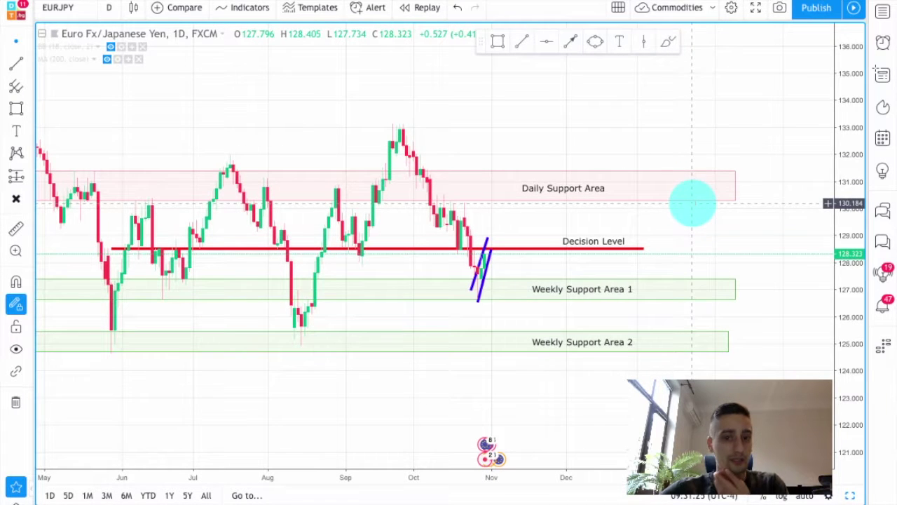
Circle the June, mid-August and late-October price reactions at Weekly Support Area 1 with the orange brush.
scroll(691, 109, up, 2)
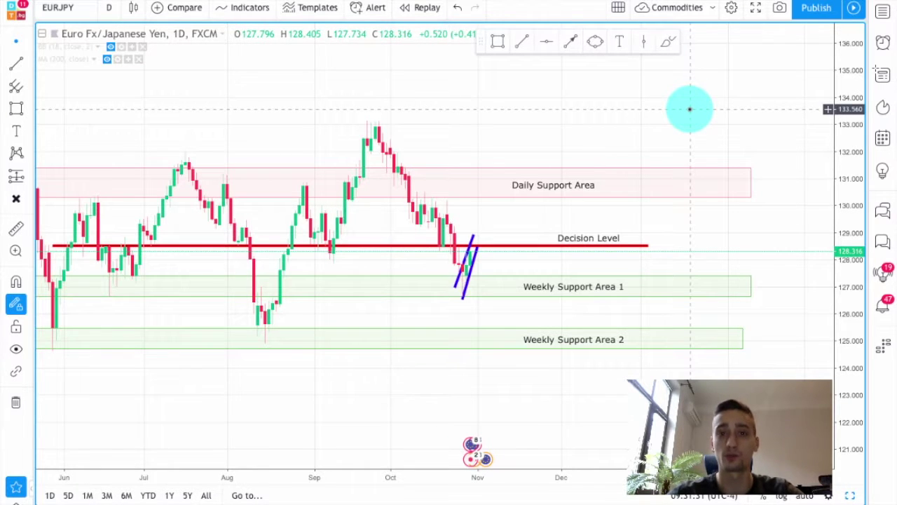
scroll(691, 108, down, 2)
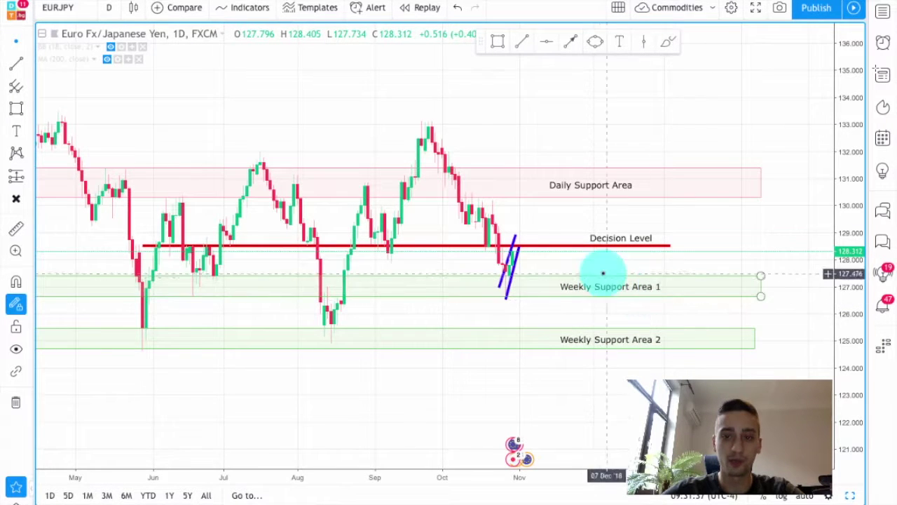
drag(525, 306, 525, 304)
drag(378, 308, 638, 311)
drag(132, 244, 190, 244)
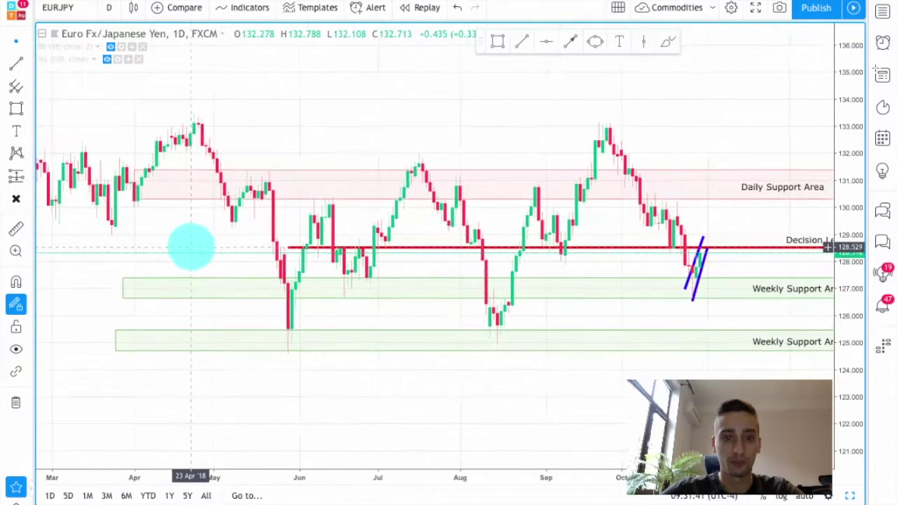
click(668, 42)
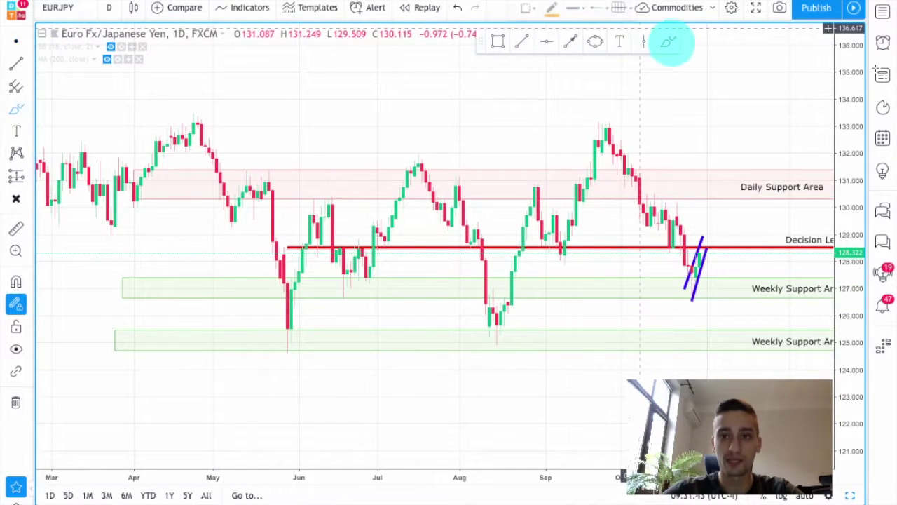
click(365, 276)
drag(349, 270, 349, 296)
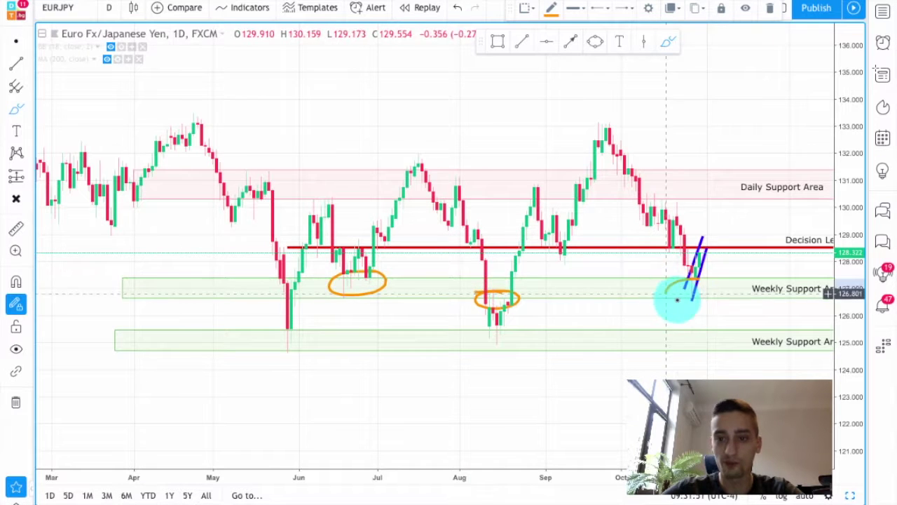
Examine the latest candles between Weekly Support Area 1 and the Decision Level and compare them with the circled earlier reactions.
scroll(723, 288, up, 5)
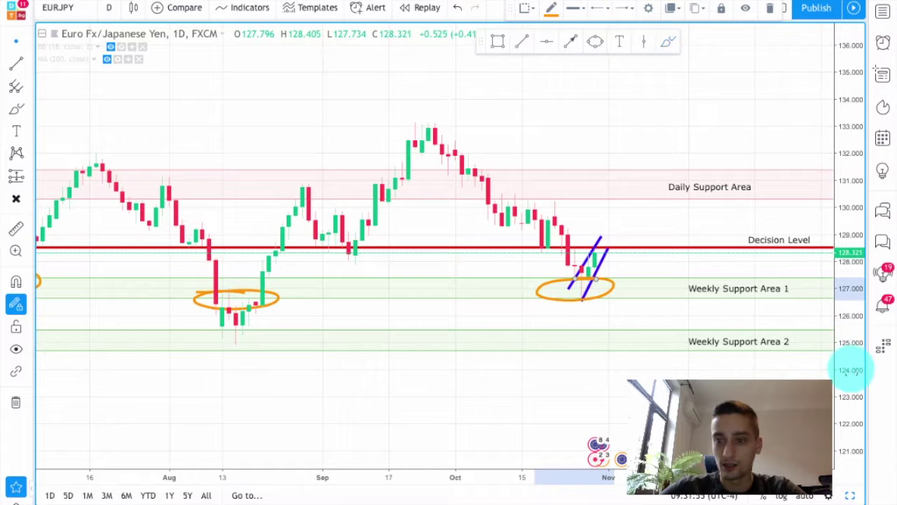
drag(850, 370, 850, 392)
drag(747, 268, 397, 134)
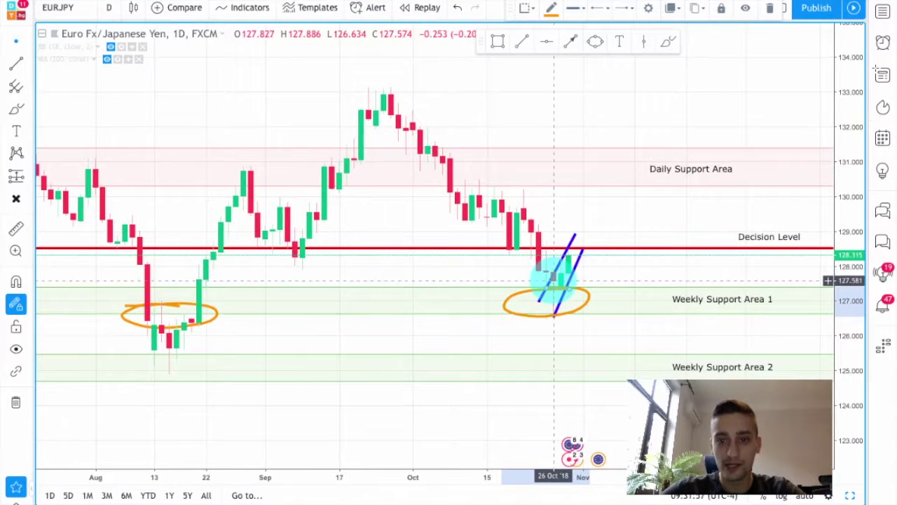
click(553, 276)
click(562, 300)
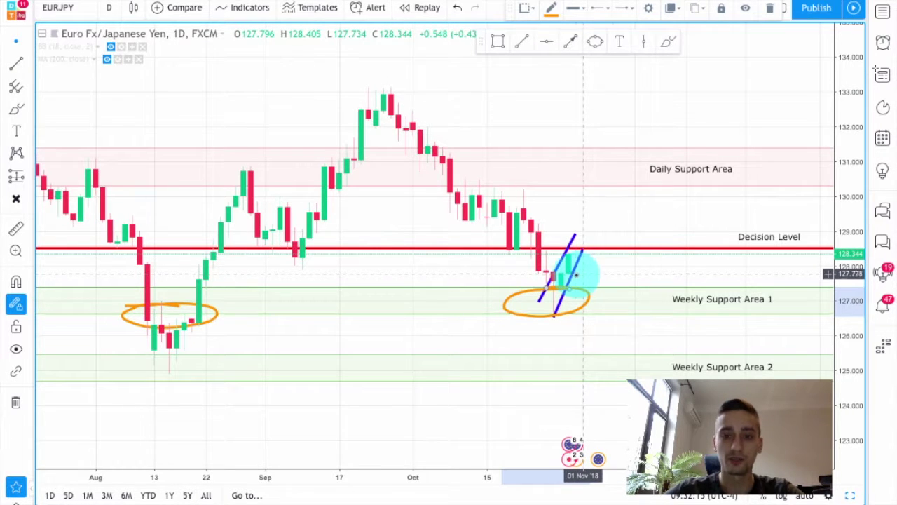
scroll(603, 272, down, 5)
scroll(615, 273, down, 1)
drag(163, 305, 194, 311)
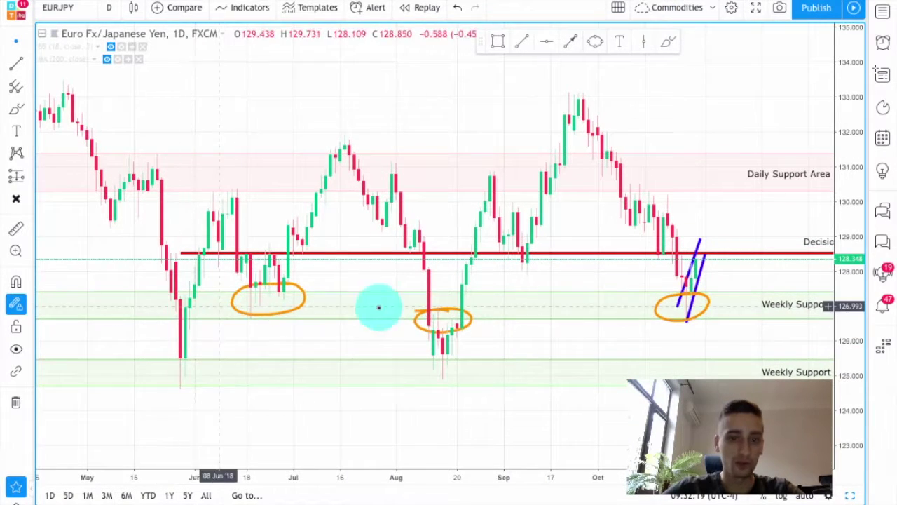
drag(694, 329, 624, 339)
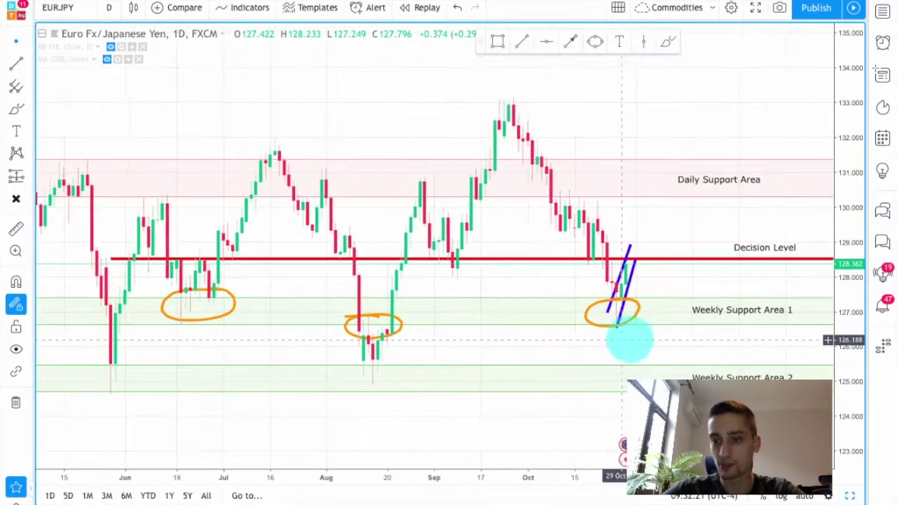
drag(264, 327, 376, 321)
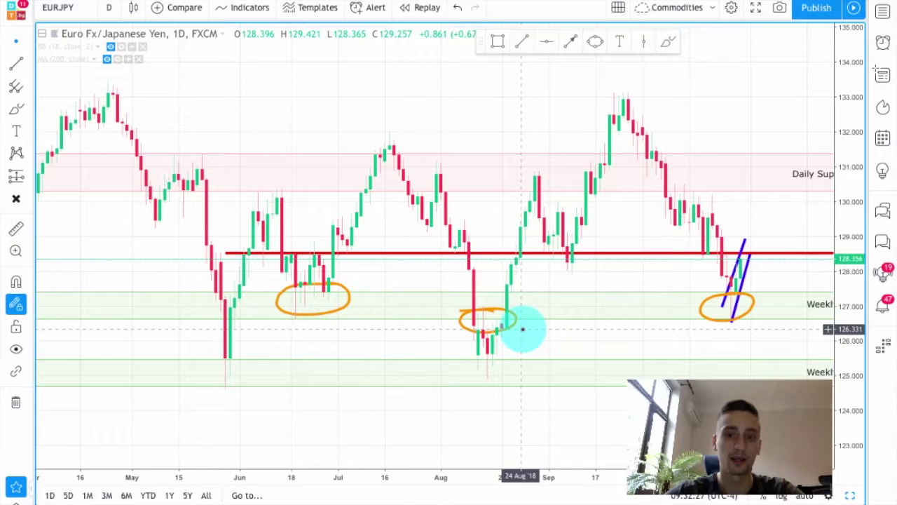
scroll(431, 329, left, 3)
drag(660, 331, 477, 343)
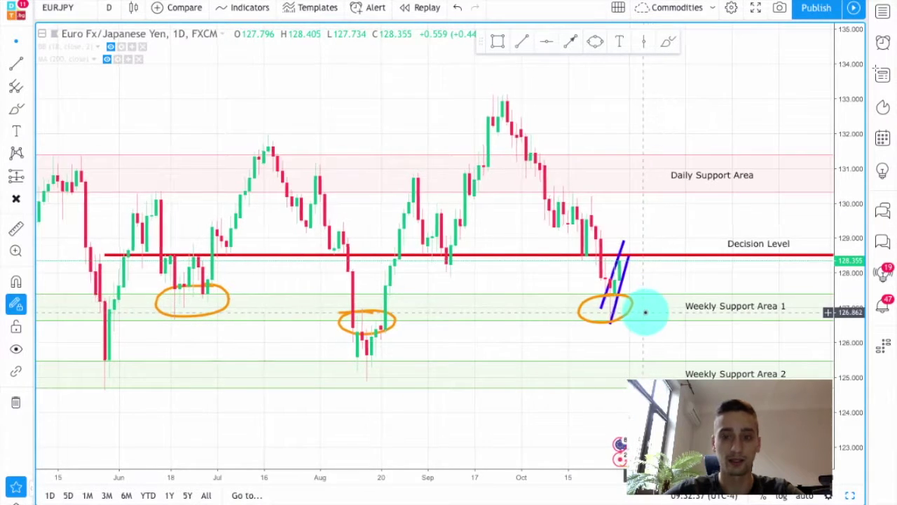
scroll(643, 311, down, 1)
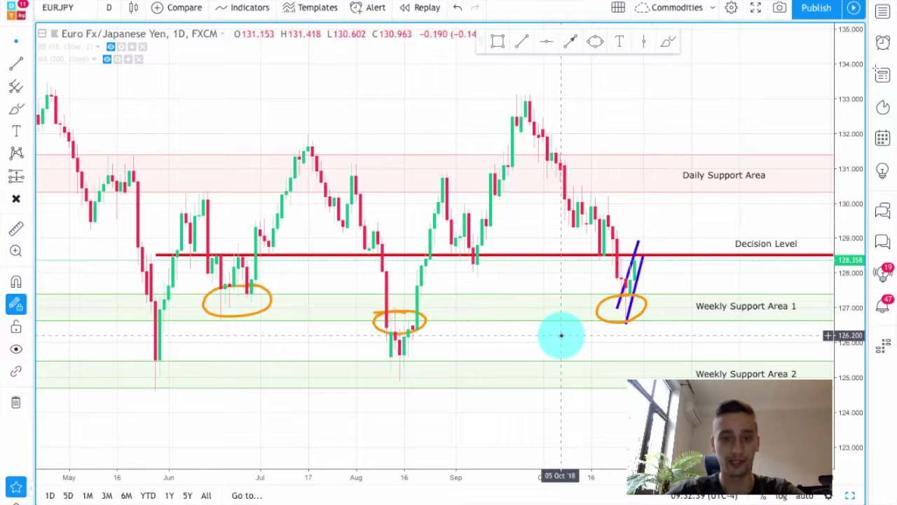
scroll(537, 348, up, 1)
drag(477, 344, 432, 341)
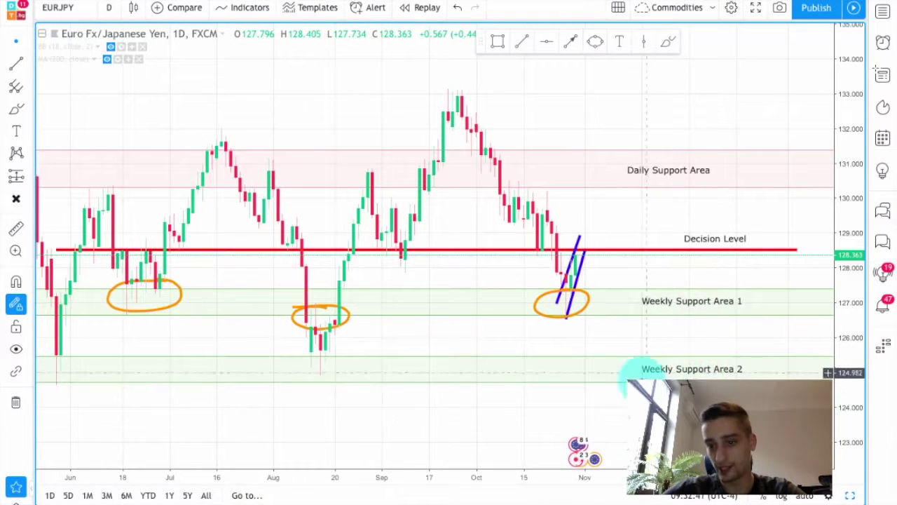
Circle the late-May and mid-August lows inside Weekly Support Area 2 with the orange brush.
drag(453, 332, 695, 341)
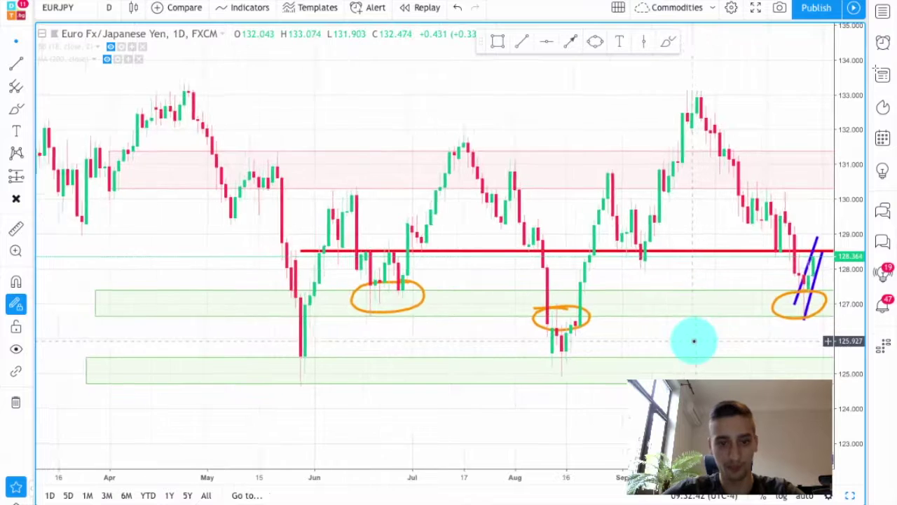
scroll(695, 340, down, 1)
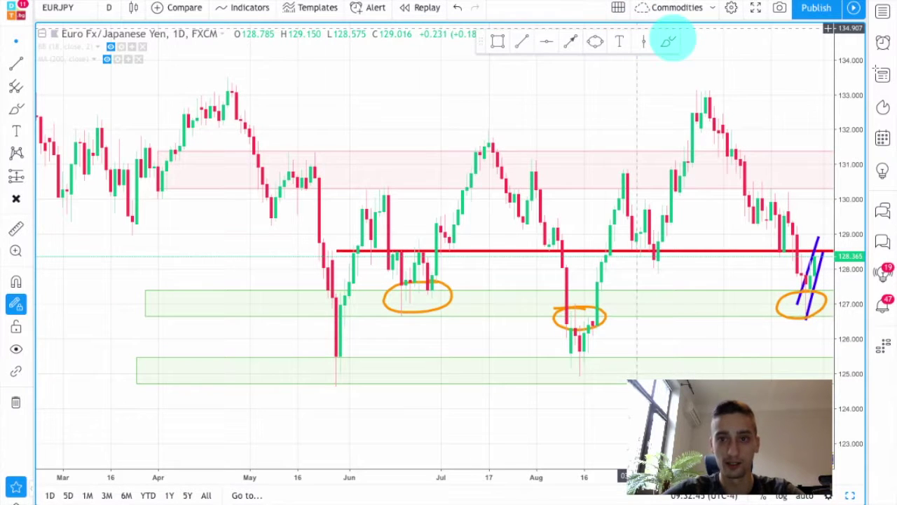
click(668, 41)
mouse_move(335, 357)
mouse_down()
mouse_move(316, 366)
mouse_move(355, 366)
mouse_move(338, 359)
mouse_up()
mouse_move(582, 354)
mouse_down()
mouse_move(585, 386)
mouse_move(579, 352)
mouse_up()
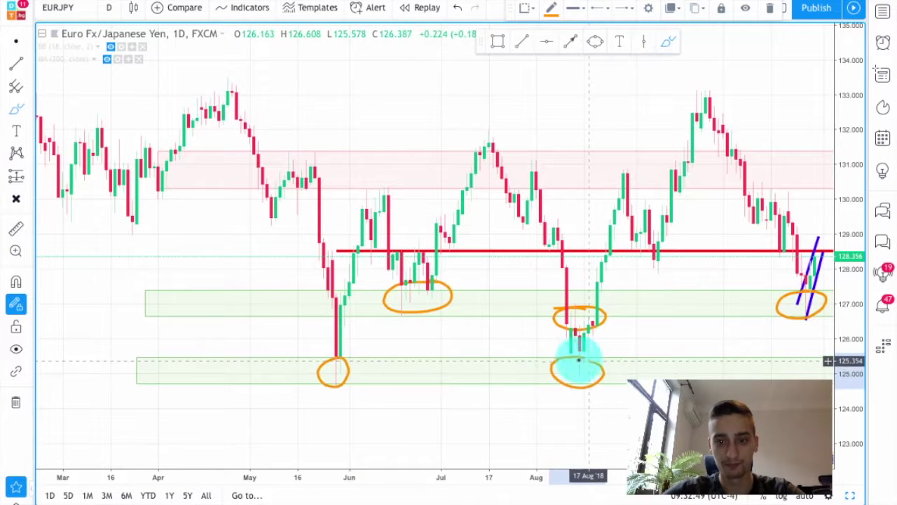
click(16, 40)
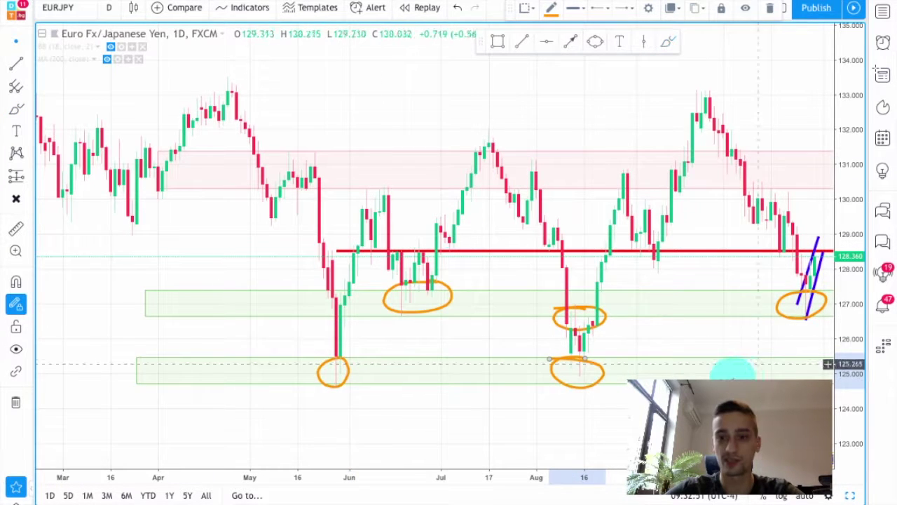
Change the text of the "Daily Support Area" label to "Daily Resistance Area".
drag(709, 337, 623, 340)
click(645, 250)
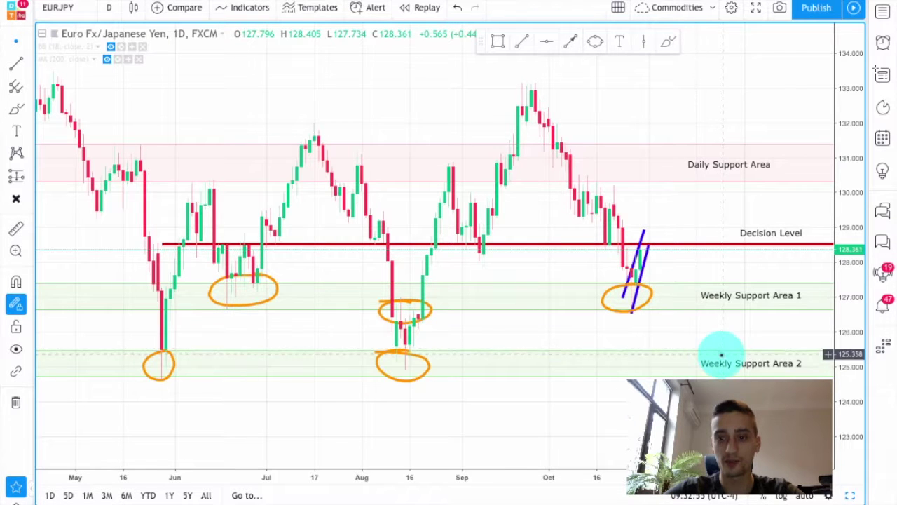
drag(780, 364, 555, 361)
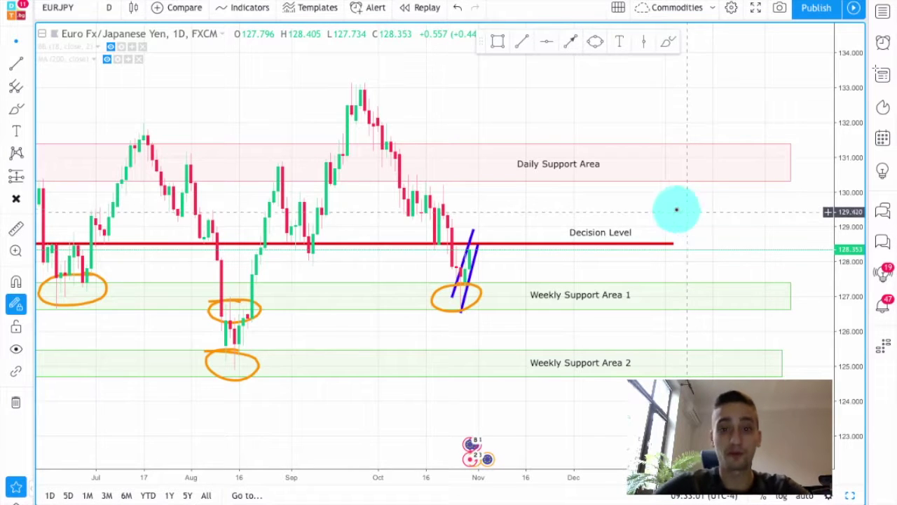
scroll(673, 206, up, 2)
drag(757, 260, 764, 281)
drag(618, 226, 688, 246)
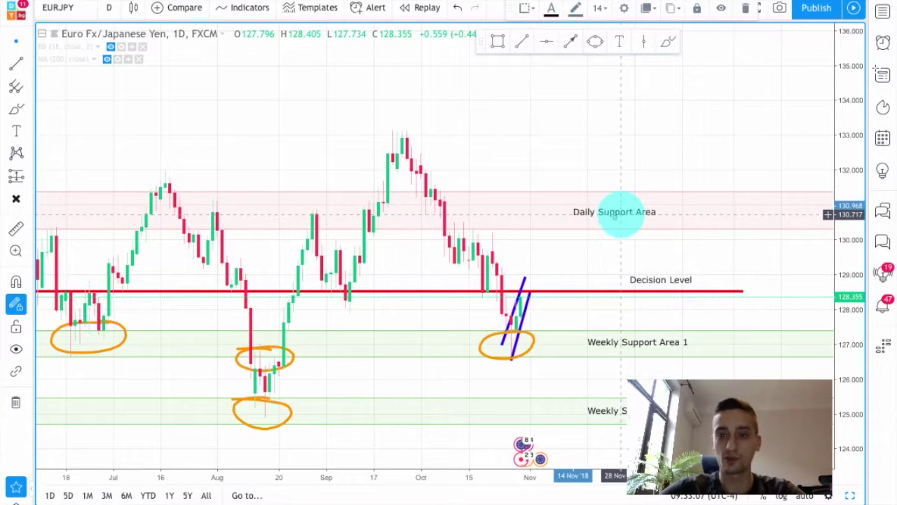
double_click(627, 212)
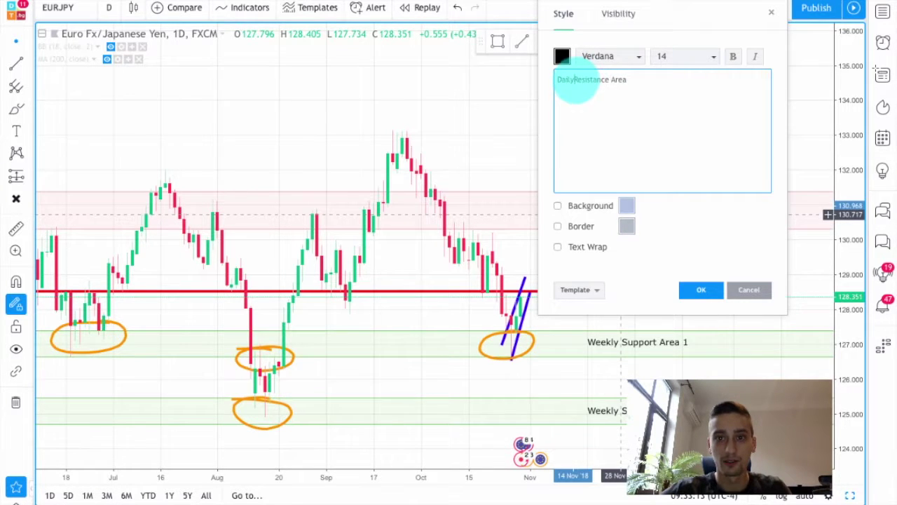
click(701, 290)
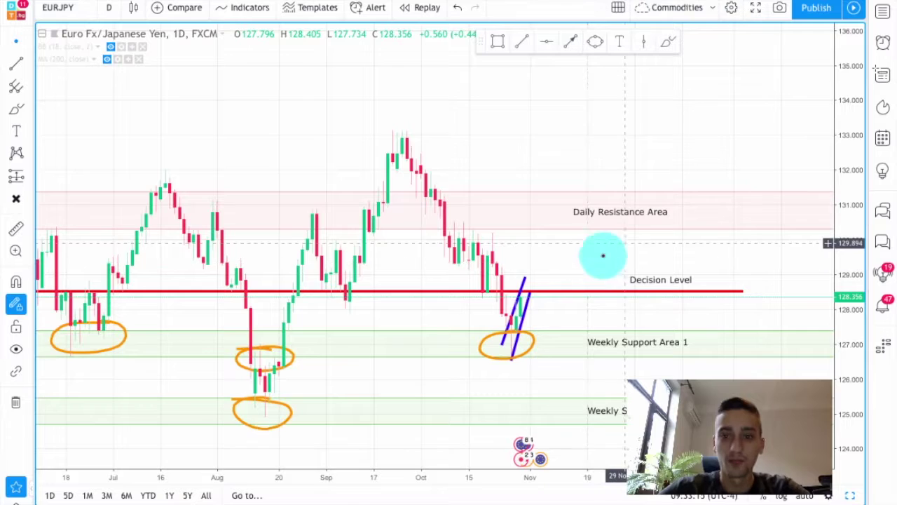
Set the brush colour to blue and circle the five May to late-August peaks around the Daily Resistance Area.
scroll(625, 242, down, 5)
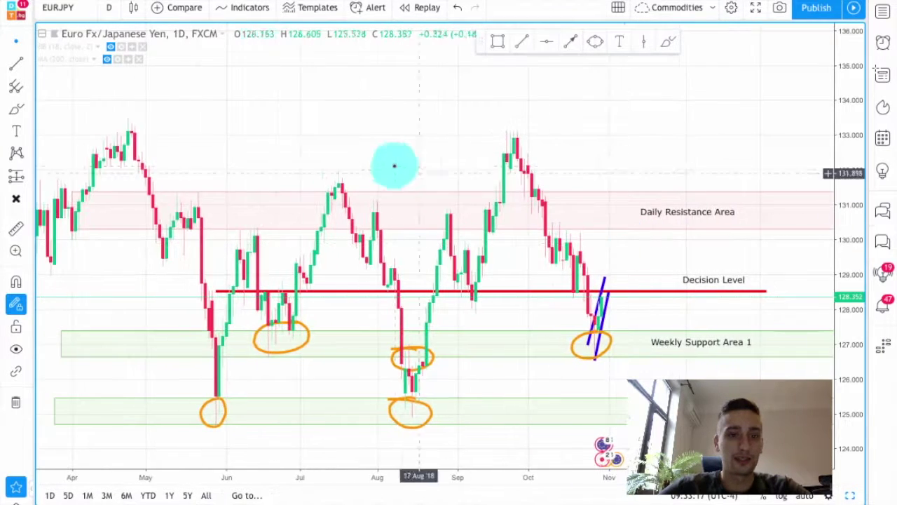
drag(394, 166, 453, 168)
click(570, 41)
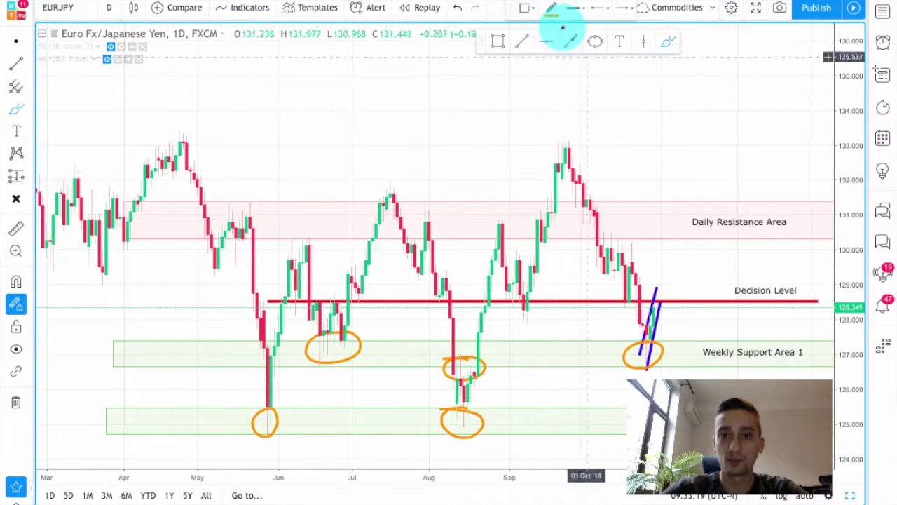
click(552, 8)
click(622, 40)
mouse_move(259, 213)
mouse_down()
mouse_move(219, 214)
mouse_move(257, 226)
mouse_move(247, 212)
mouse_up()
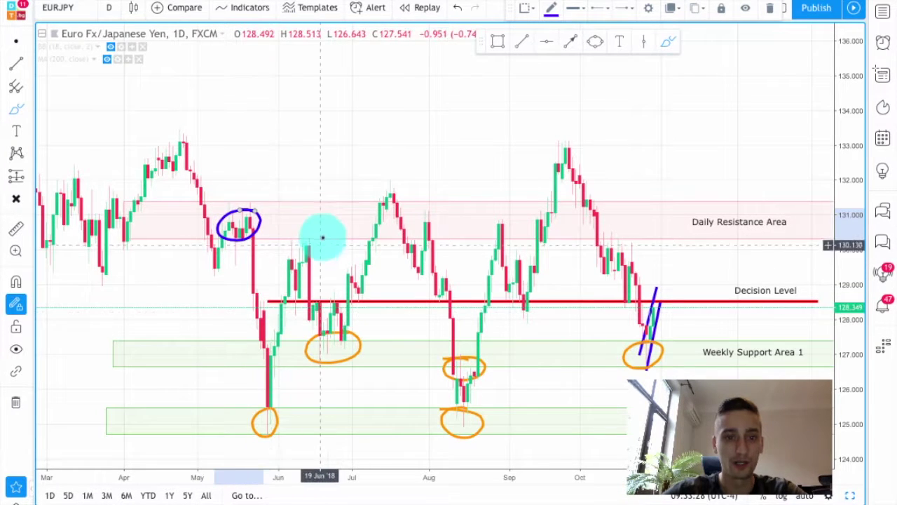
mouse_move(303, 226)
mouse_down()
mouse_move(332, 249)
mouse_move(318, 232)
mouse_up()
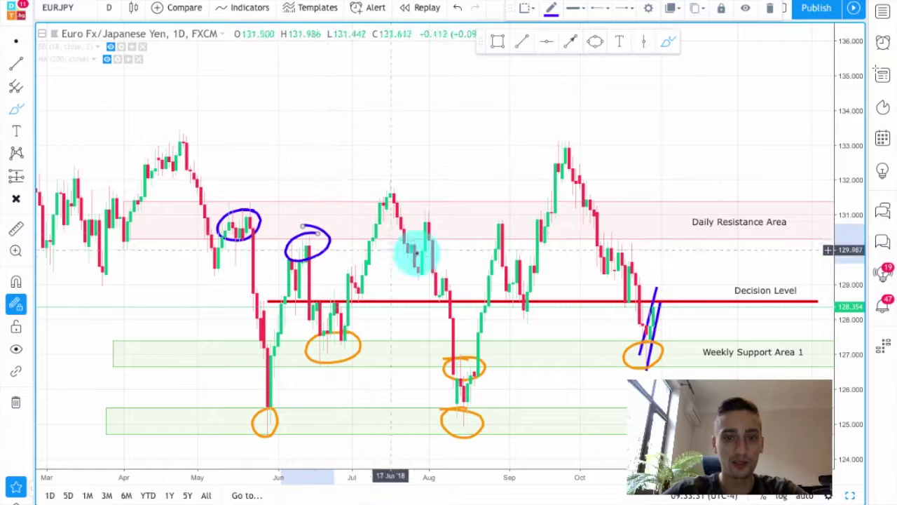
mouse_move(392, 190)
mouse_down()
mouse_move(367, 206)
mouse_move(397, 206)
mouse_move(403, 189)
mouse_up()
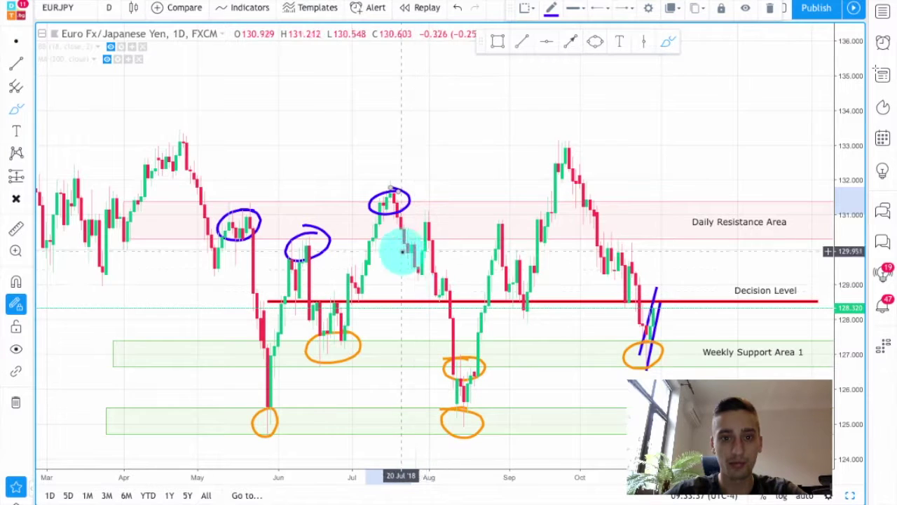
mouse_move(433, 219)
mouse_down()
mouse_move(421, 220)
mouse_move(438, 219)
mouse_up()
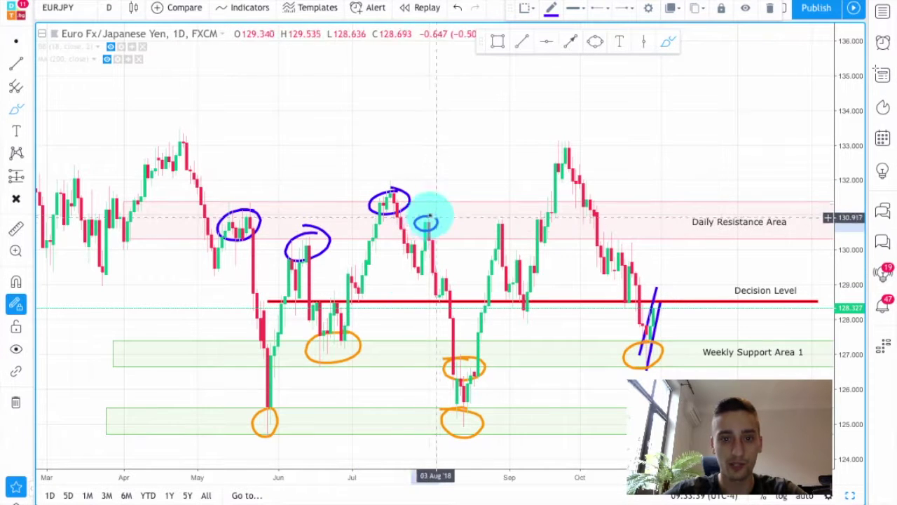
mouse_move(496, 217)
mouse_down()
mouse_move(501, 225)
mouse_move(502, 216)
mouse_up()
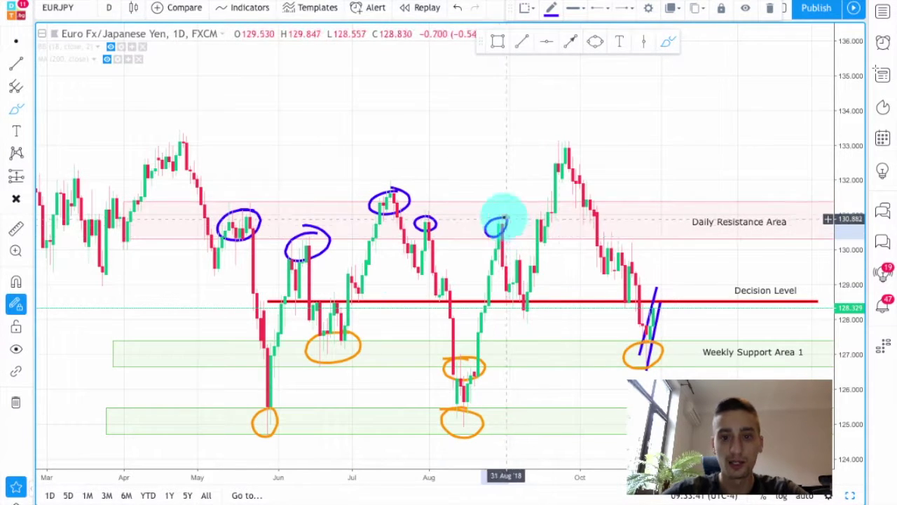
Draw two red horizontal lines above the Daily Resistance Area, at about 132.19 and 133.12.
scroll(631, 172, right, 5)
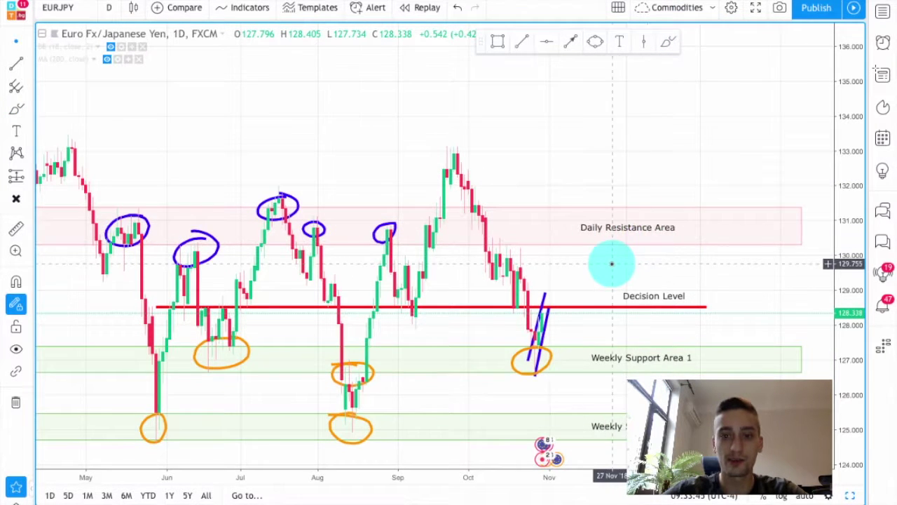
scroll(611, 262, right, 2)
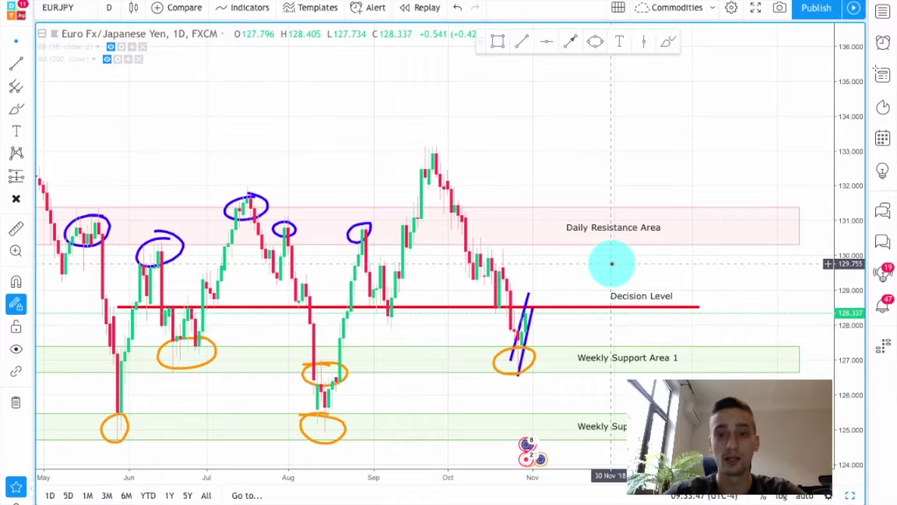
scroll(600, 231, down, 2)
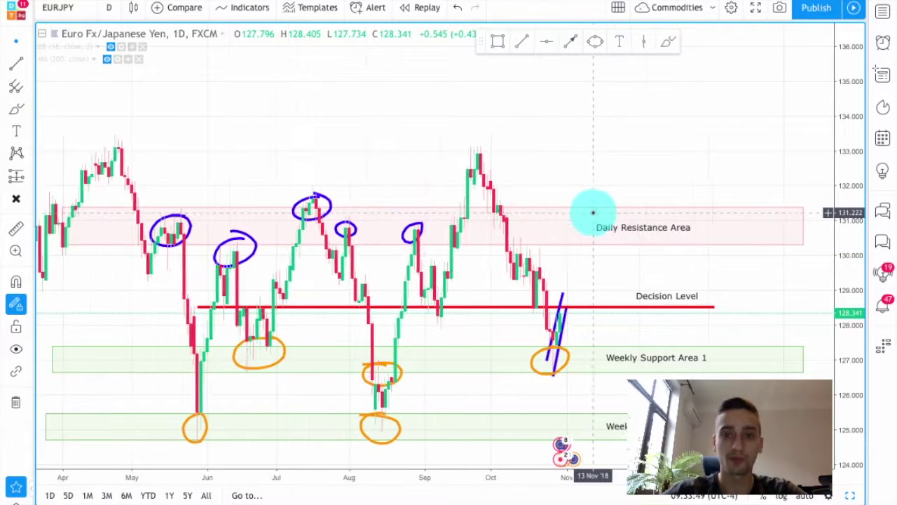
click(547, 42)
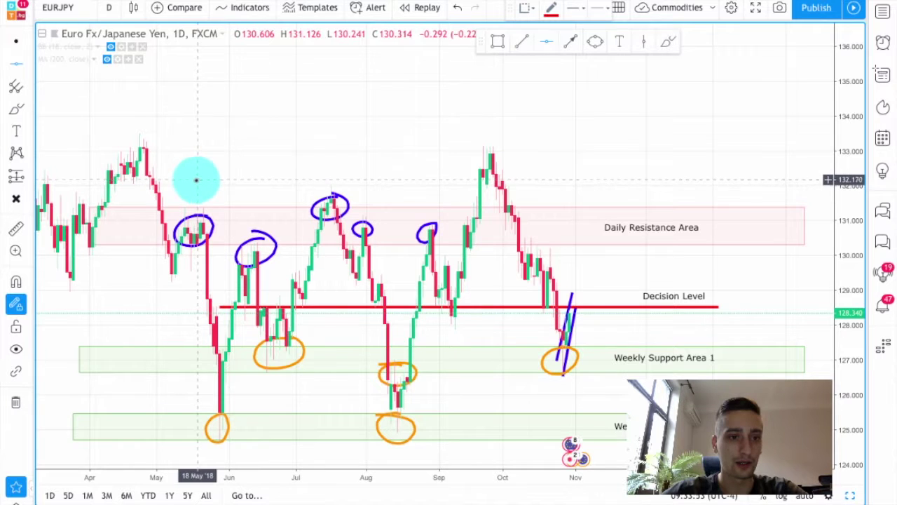
click(196, 180)
click(214, 146)
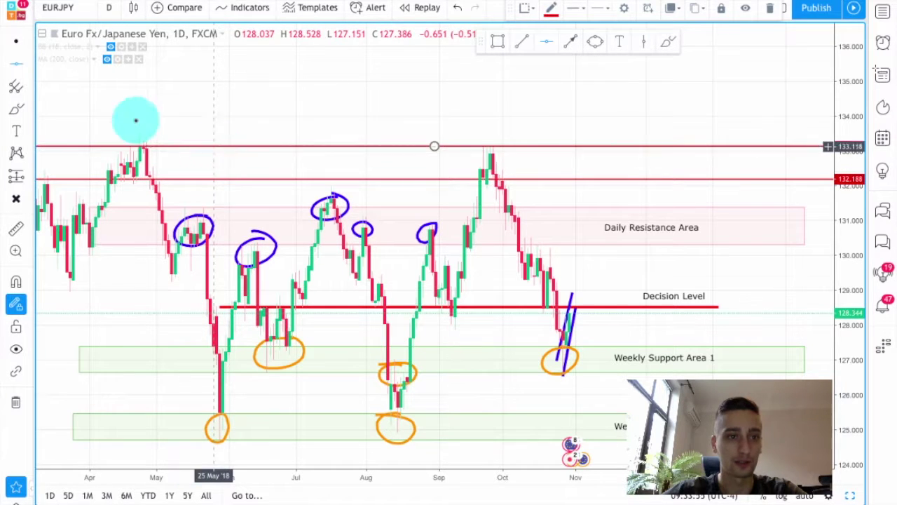
Examine the earlier price reactions at the two upper red resistance lines and locate the Decision Level.
scroll(416, 129, down, 1)
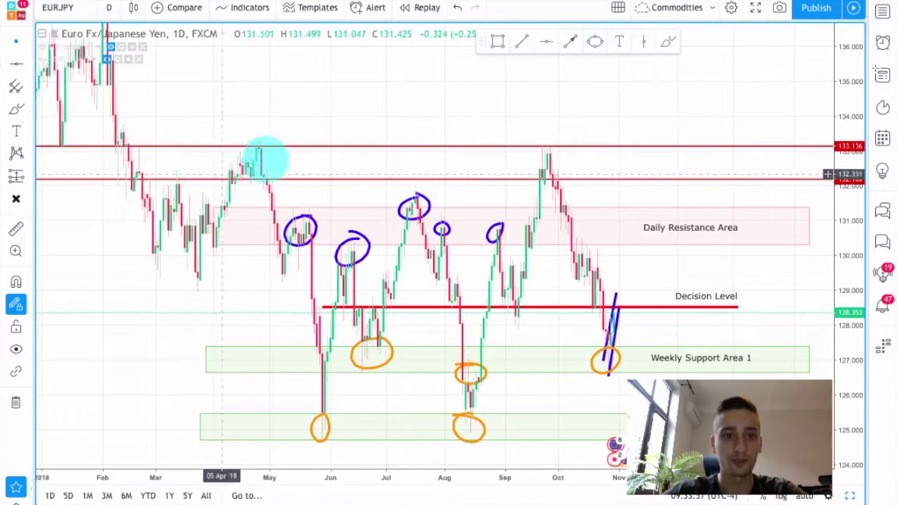
scroll(260, 156, down, 2)
scroll(163, 162, down, 1)
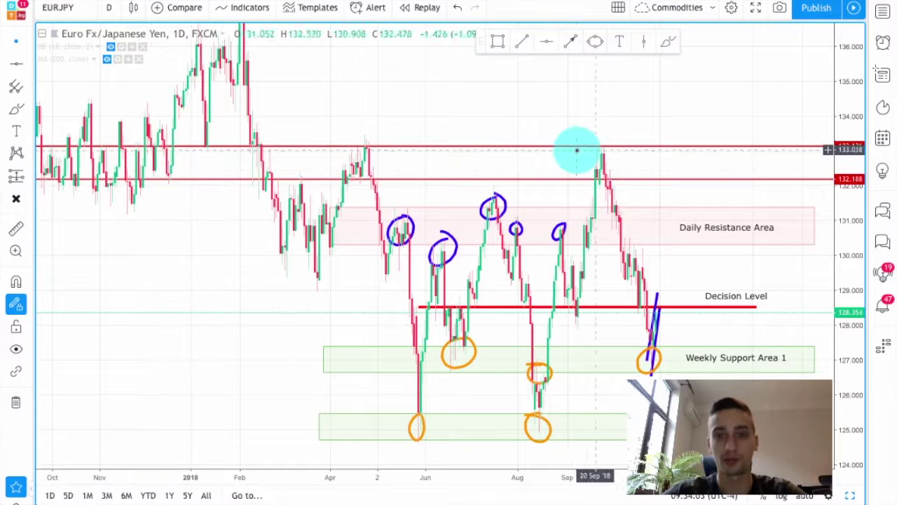
scroll(579, 126, up, 3)
scroll(579, 126, up, 1)
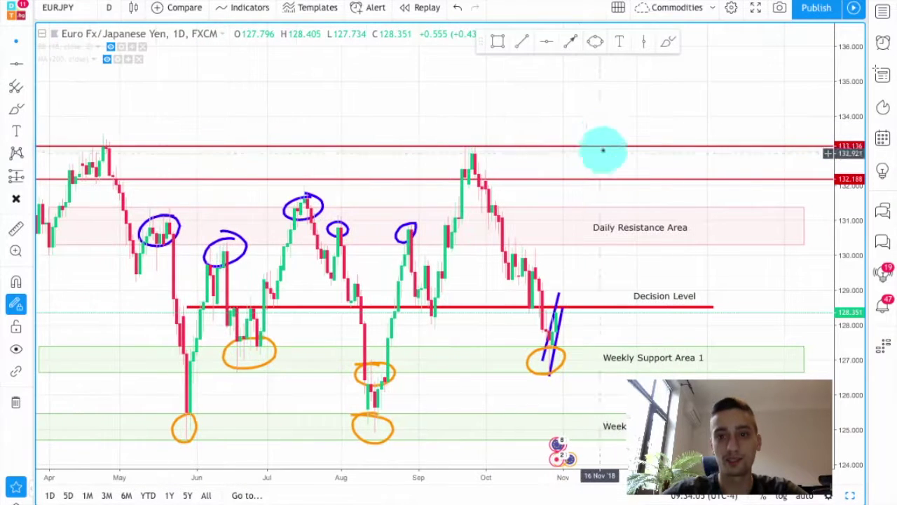
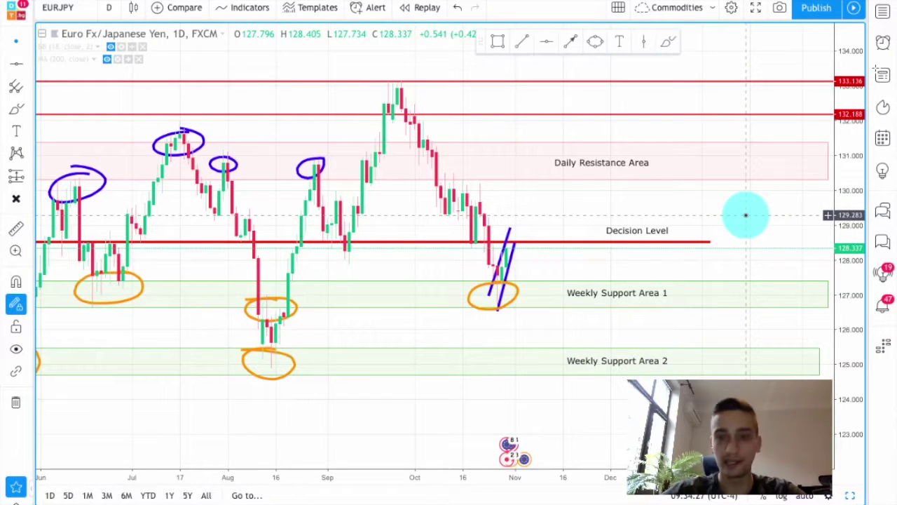
click(654, 235)
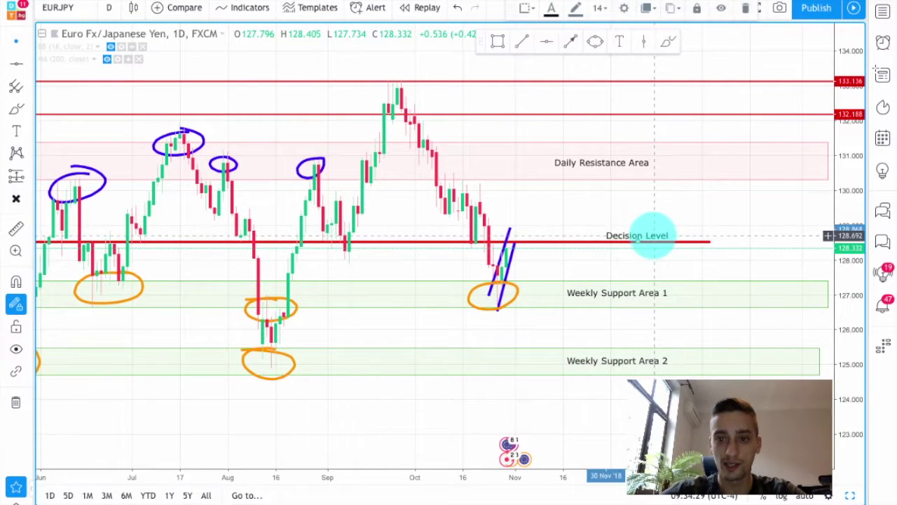
click(739, 236)
Set the brush colour to orange and circle the mid-October lows at the Decision Level line.
scroll(721, 254, down, 1)
drag(462, 239, 407, 260)
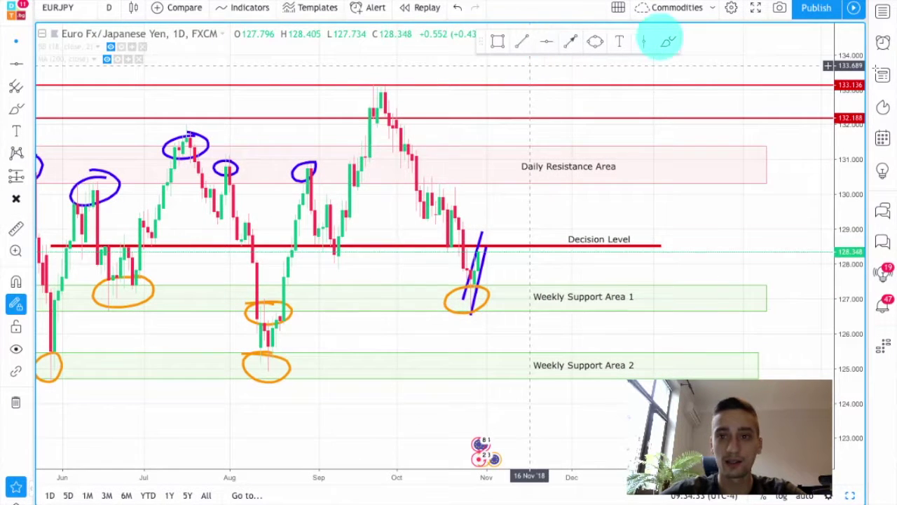
click(551, 8)
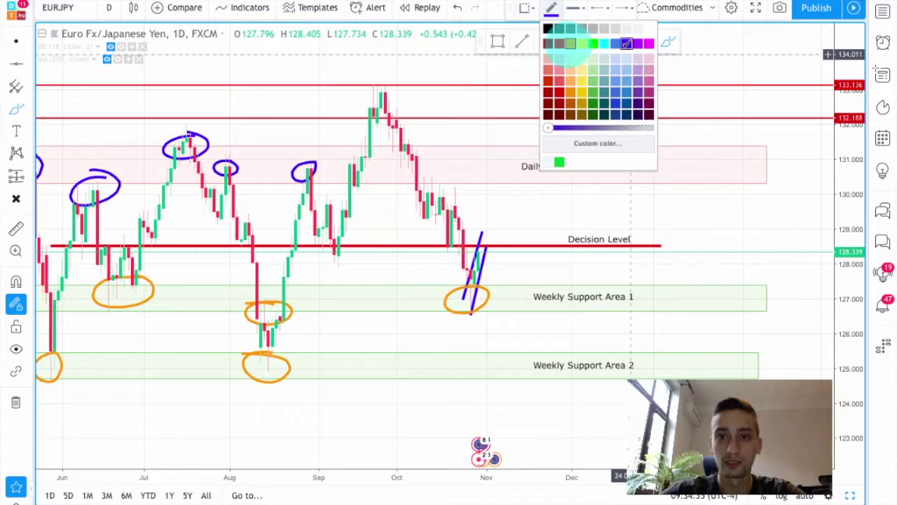
click(570, 43)
mouse_move(431, 235)
mouse_down()
mouse_move(453, 250)
mouse_move(429, 230)
mouse_up()
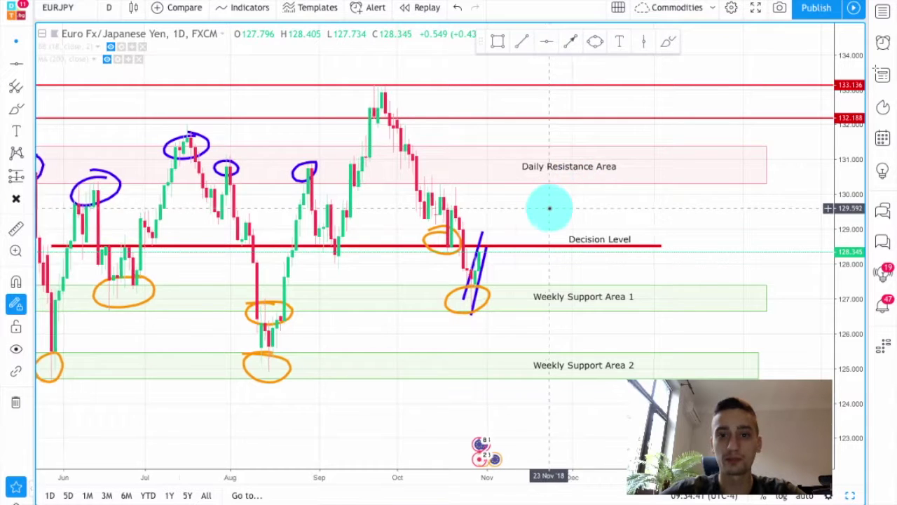
Examine how price reacted around the Decision Level from June through October.
scroll(550, 207, down, 2)
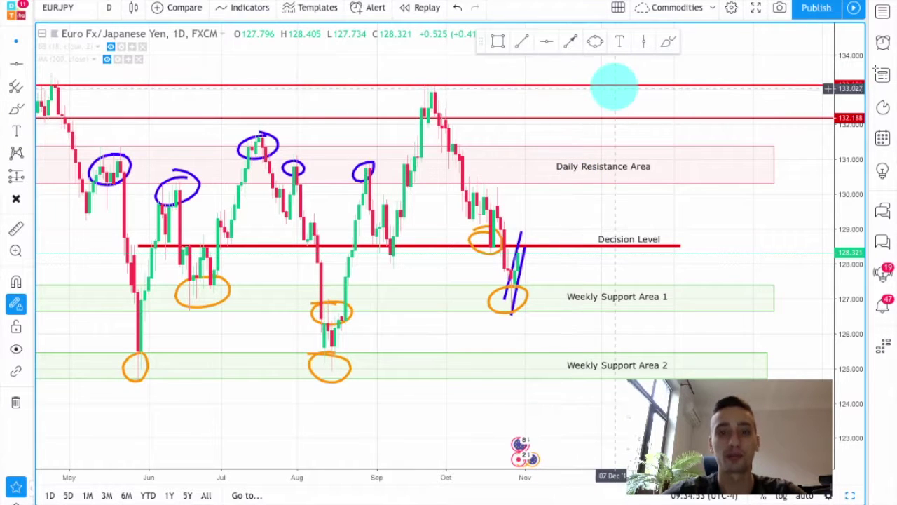
scroll(596, 211, up, 1)
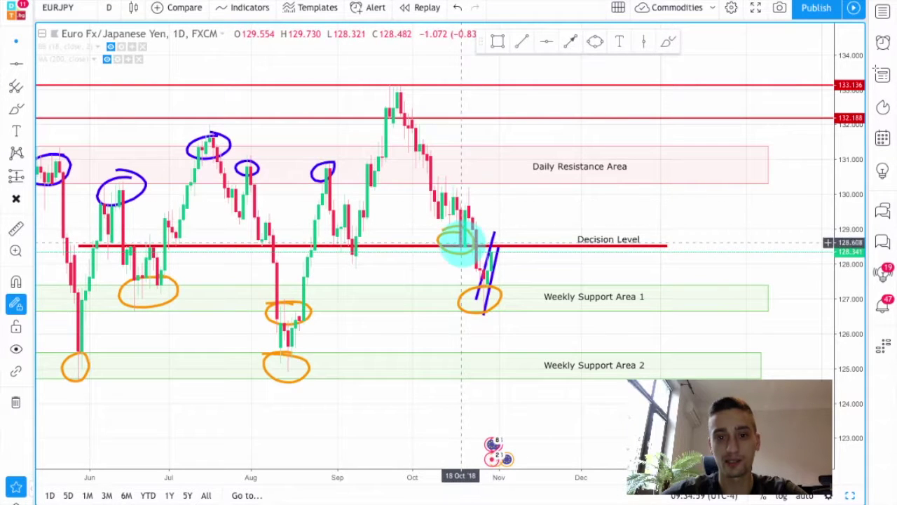
scroll(459, 246, left, 5)
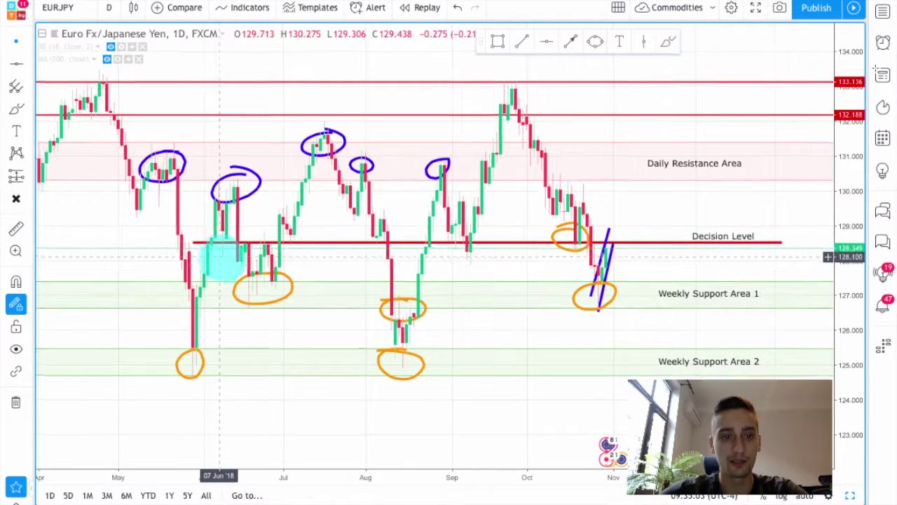
scroll(210, 252, left, 1)
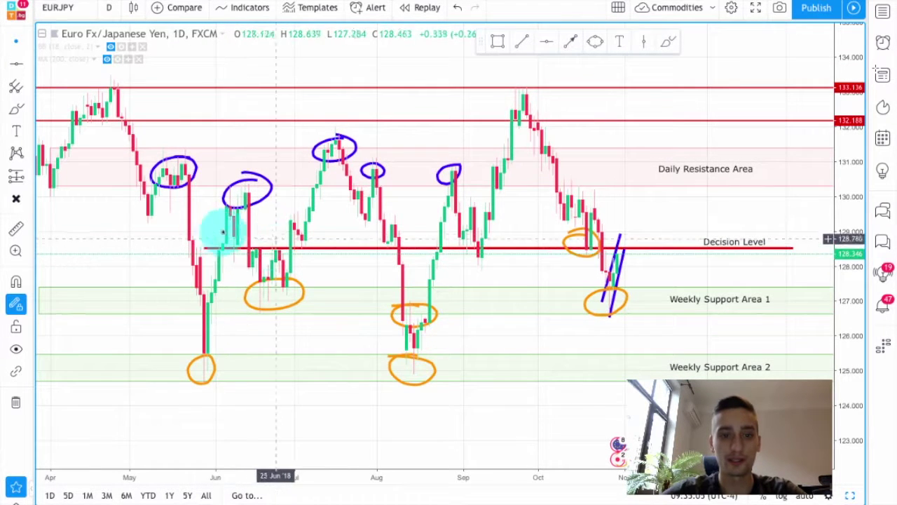
drag(519, 272, 356, 260)
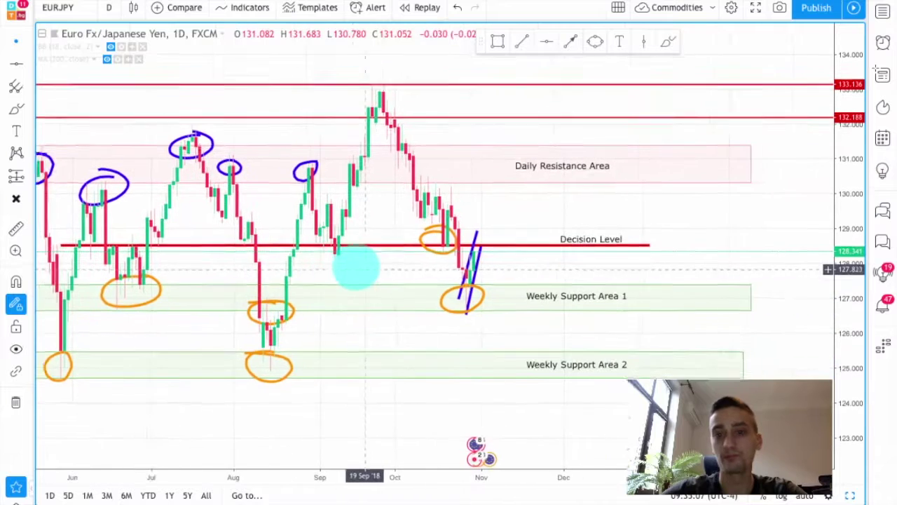
scroll(430, 244, up, 2)
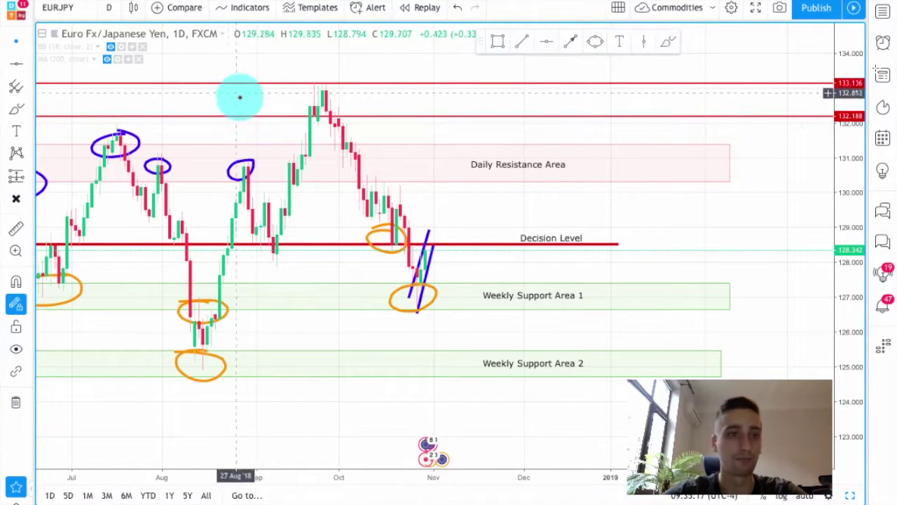
Switch the EURJPY chart to the 4-hour timeframe and stretch its price scale.
click(109, 8)
click(150, 222)
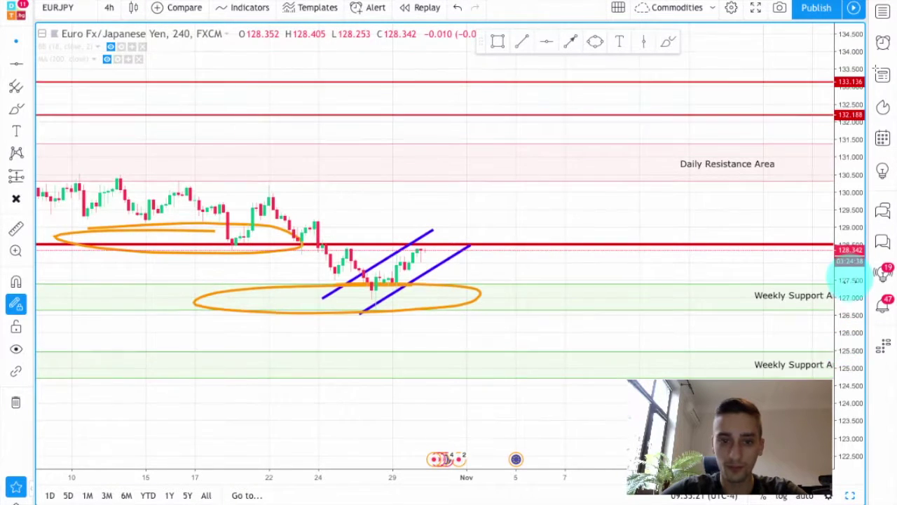
drag(851, 270, 675, 236)
scroll(619, 203, down, 1)
scroll(620, 203, down, 2)
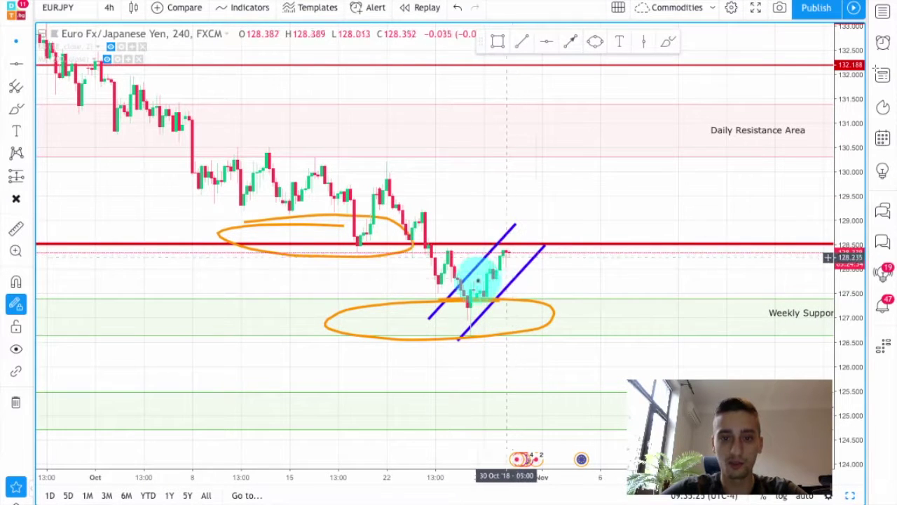
Delete the two orange circles around Weekly Support Area 1 and the Decision Level.
drag(529, 277, 275, 259)
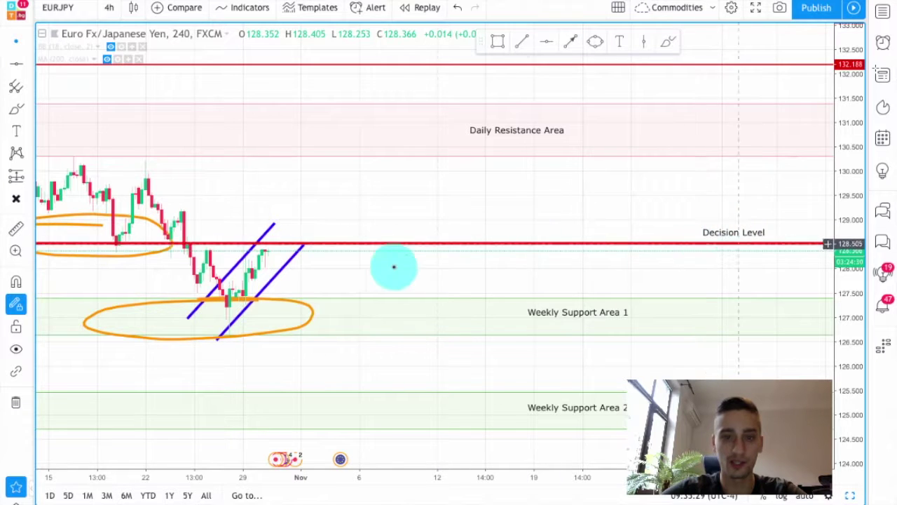
drag(477, 271, 632, 268)
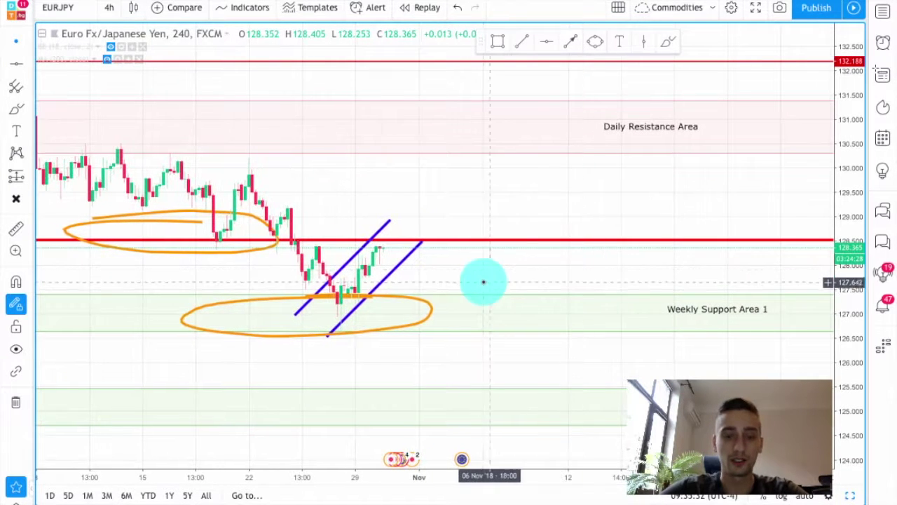
click(393, 297)
key(Delete)
click(249, 246)
key(Delete)
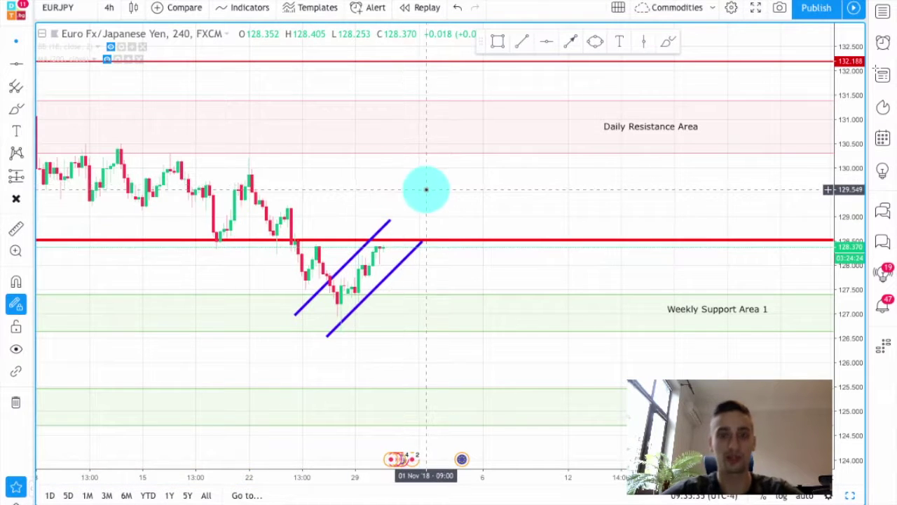
Draw a green arrow from the late-October low at about 126.97 up through the Decision Level to about 129.15.
scroll(426, 190, down, 2)
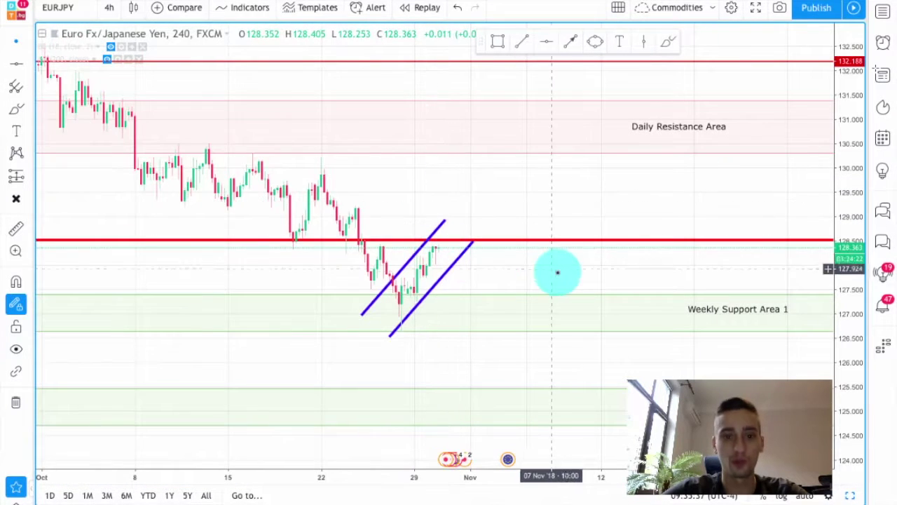
drag(545, 276, 526, 283)
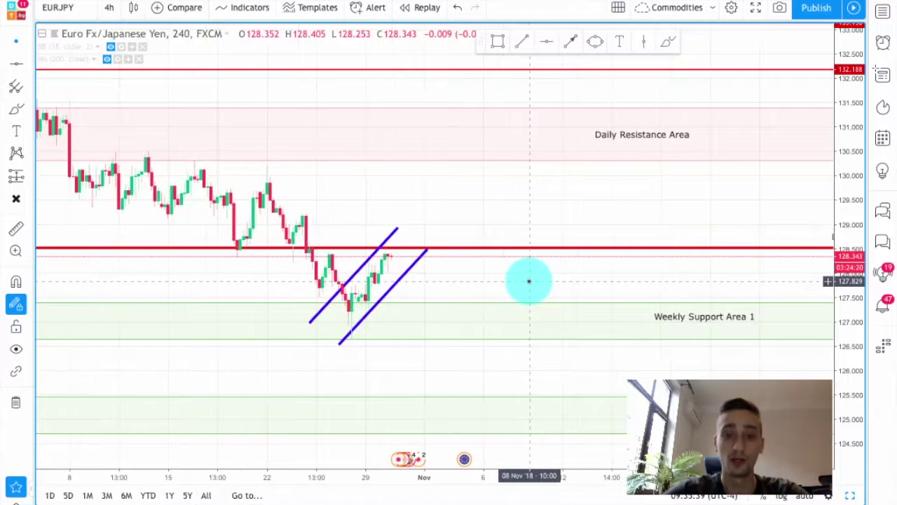
scroll(530, 281, up, 1)
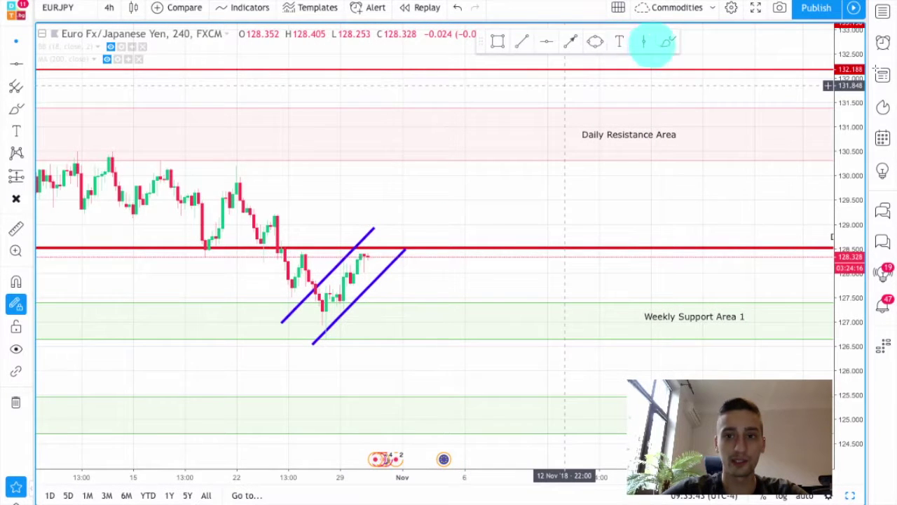
click(551, 8)
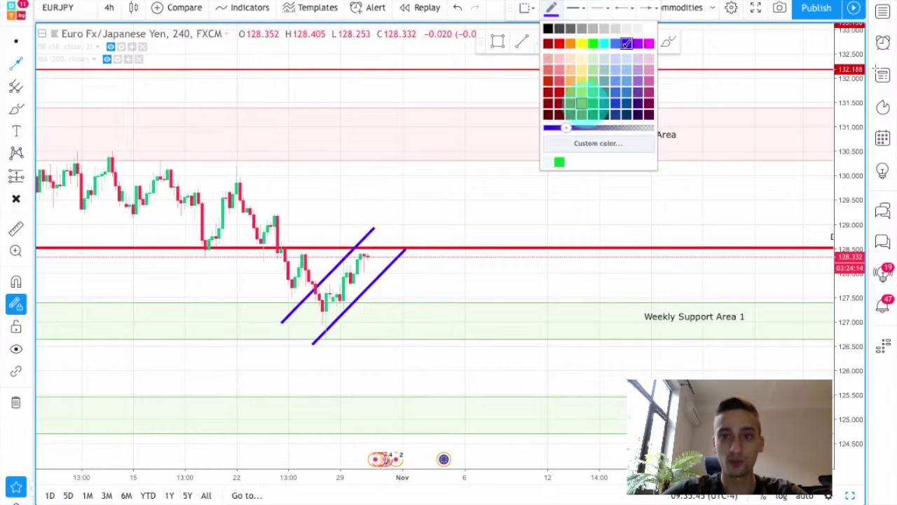
click(592, 92)
click(329, 322)
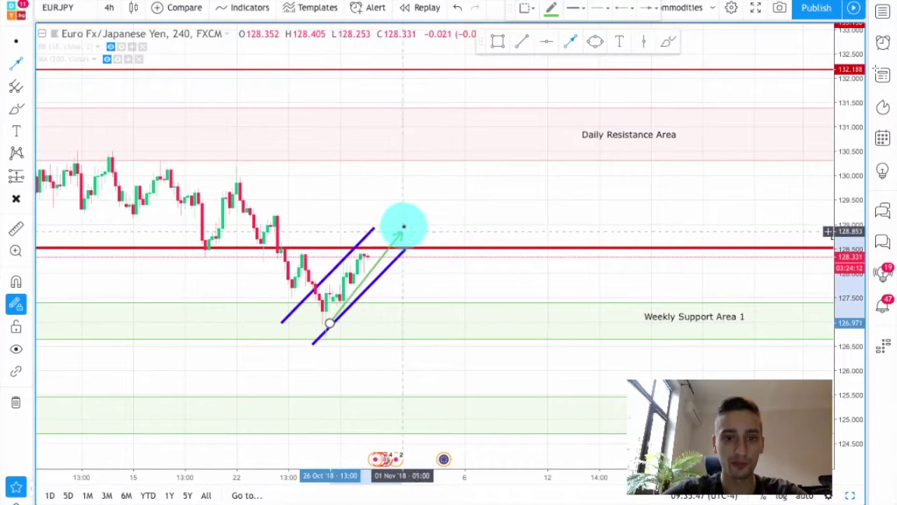
drag(403, 226, 411, 222)
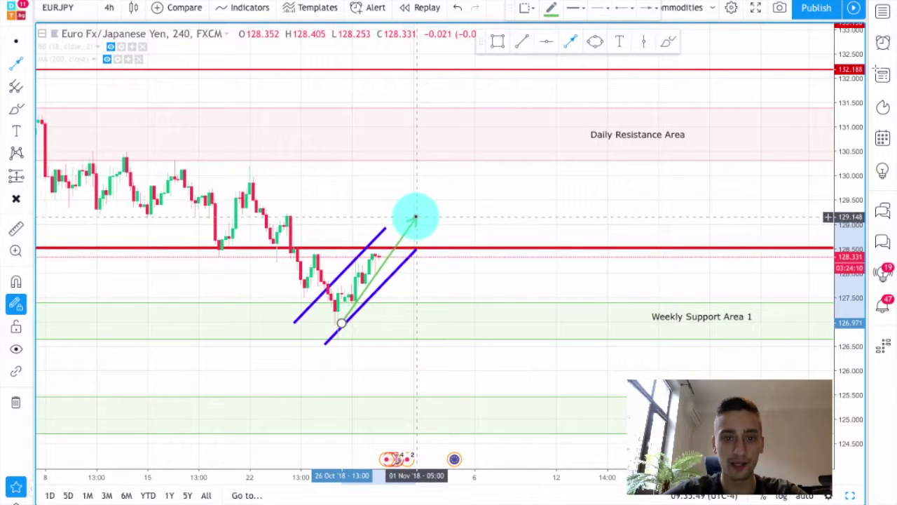
click(417, 216)
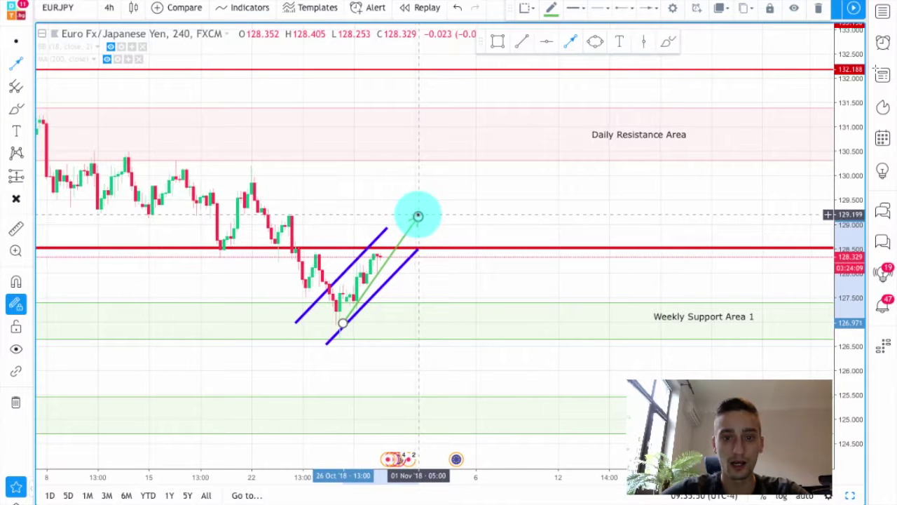
Continue the green projection with an arrow down to the Decision Level at about 128.56 and another up to about 131.08 in the Daily Resistance Area.
click(457, 246)
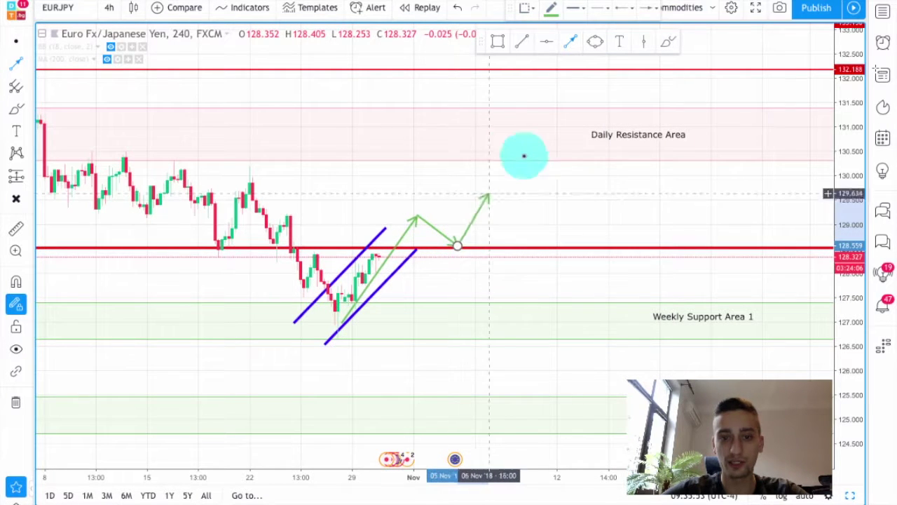
double_click(556, 123)
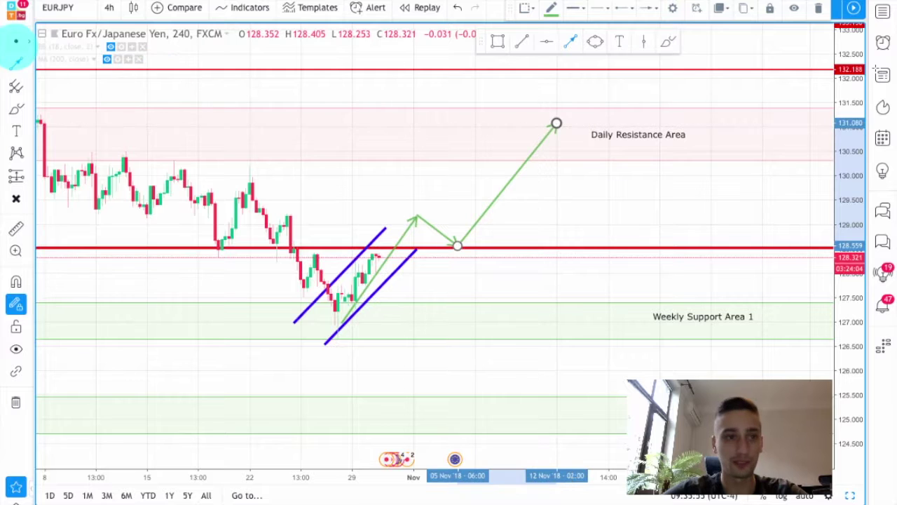
click(473, 194)
Set the brush colour to a lighter blue, circle the projected Decision Level retest and mark a cross on the channel's upper line.
scroll(523, 241, up, 1)
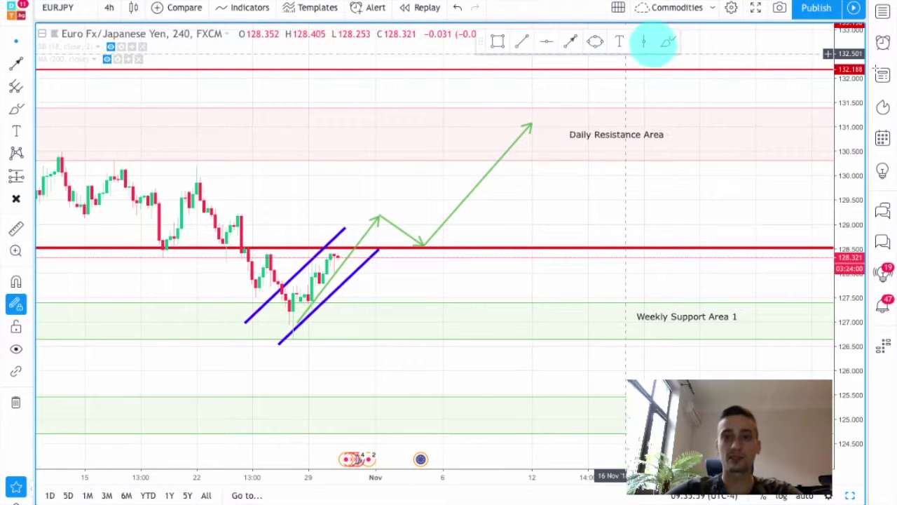
click(667, 42)
click(552, 8)
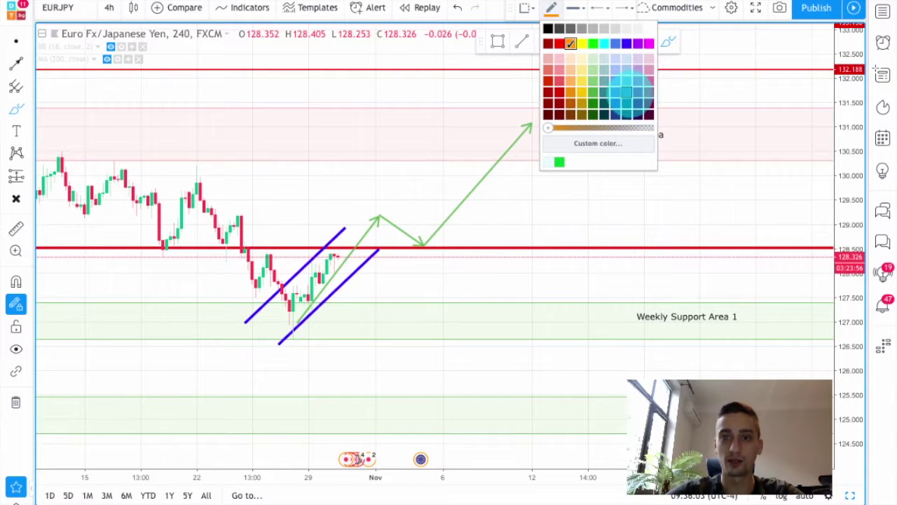
click(626, 91)
mouse_move(430, 236)
mouse_down()
mouse_move(427, 254)
mouse_move(423, 233)
mouse_up()
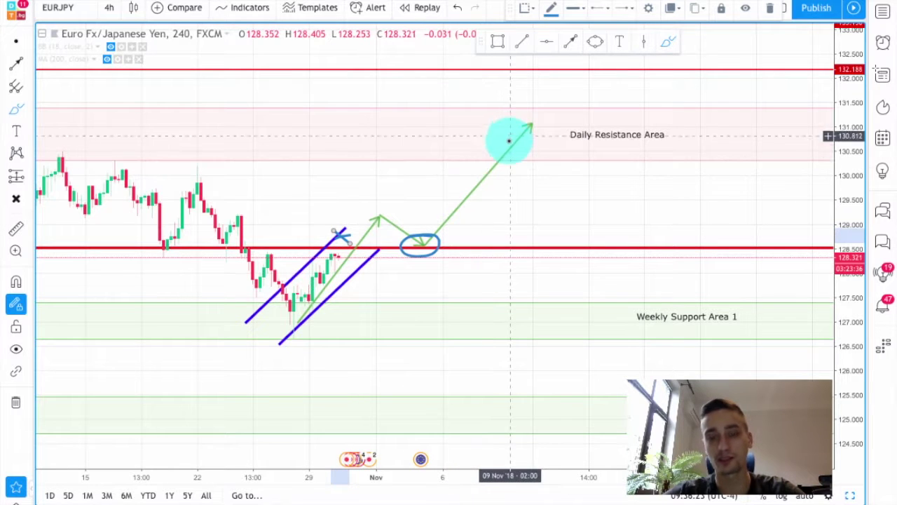
Sketch a blue pullback to the channel's lower line, circle that touch point and draw an arrow rising above the Decision Level.
scroll(528, 232, up, 1)
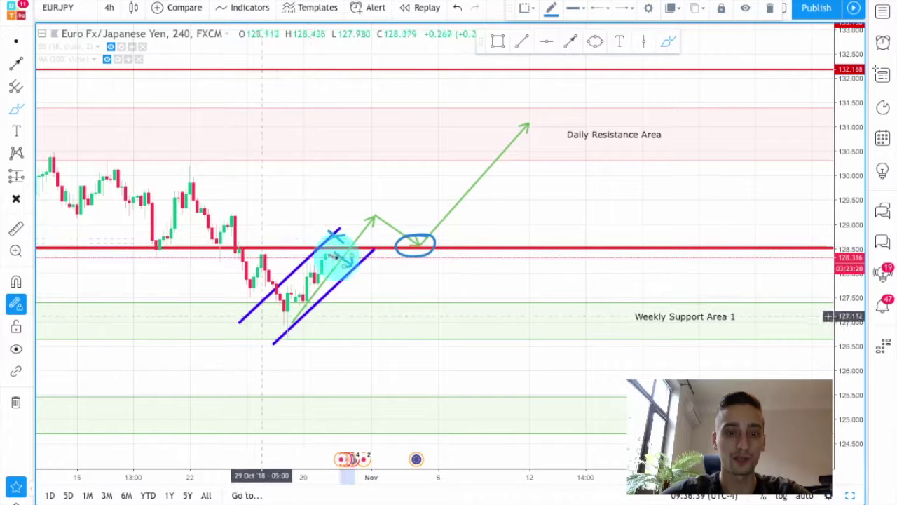
mouse_move(352, 261)
mouse_down()
mouse_move(381, 203)
mouse_move(390, 202)
mouse_up()
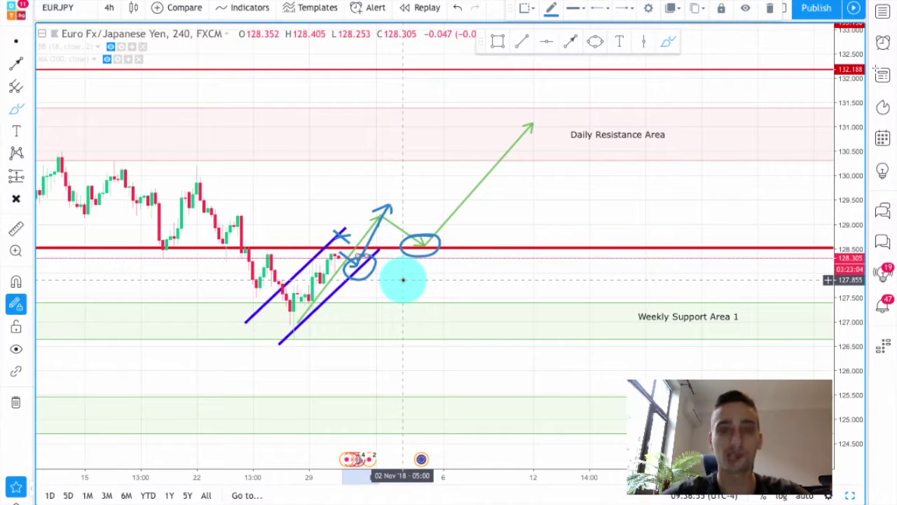
scroll(457, 264, up, 1)
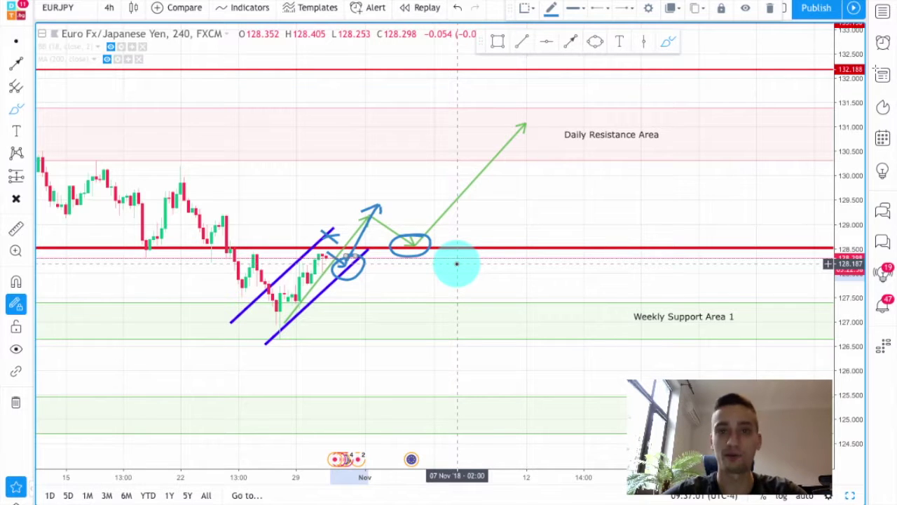
scroll(481, 194, down, 2)
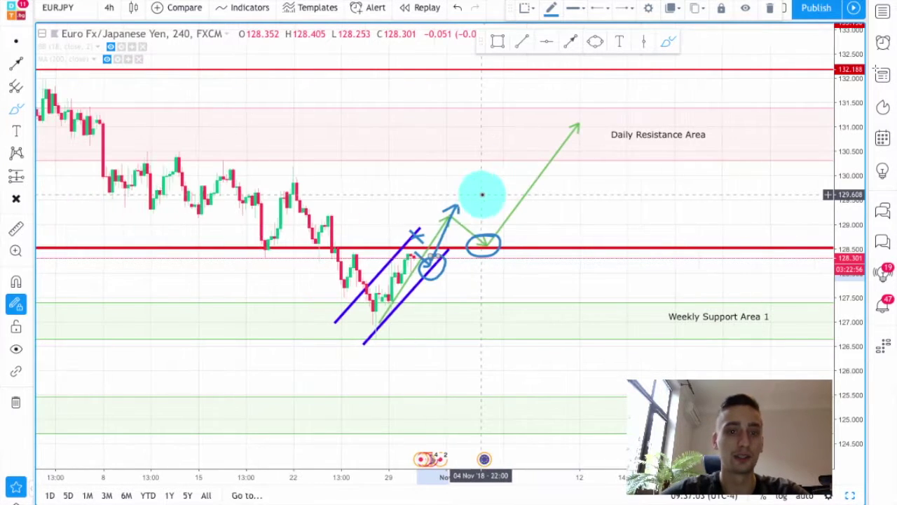
Draw a red arrow from the current price at about 128.42 down to about 126.82 in Weekly Support Area 1.
scroll(430, 260, up, 1)
scroll(441, 258, up, 1)
scroll(440, 253, down, 2)
scroll(442, 255, up, 2)
scroll(440, 257, up, 1)
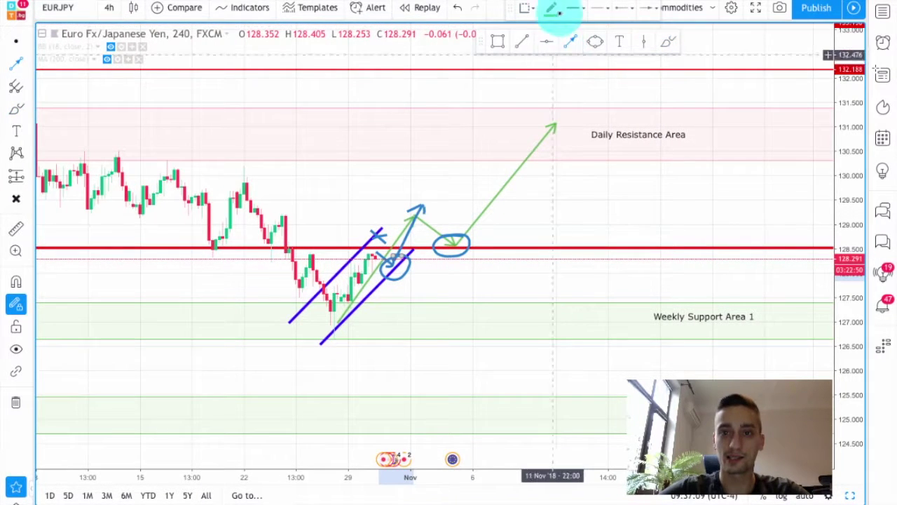
click(552, 8)
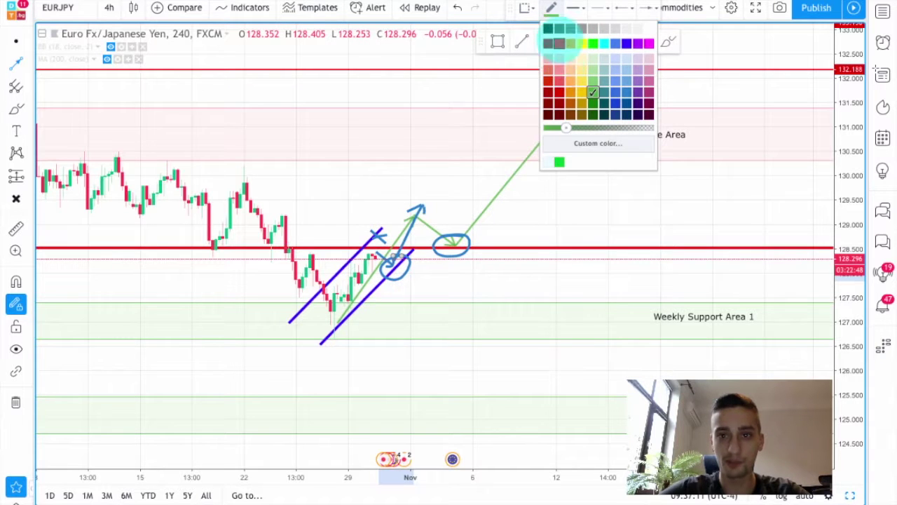
click(559, 43)
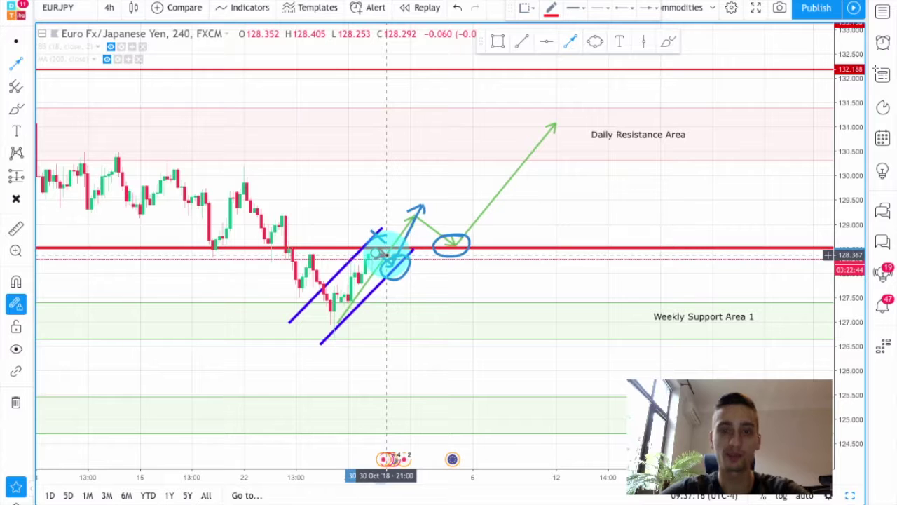
mouse_move(377, 254)
mouse_down()
mouse_move(404, 311)
mouse_move(425, 335)
mouse_move(436, 328)
mouse_up()
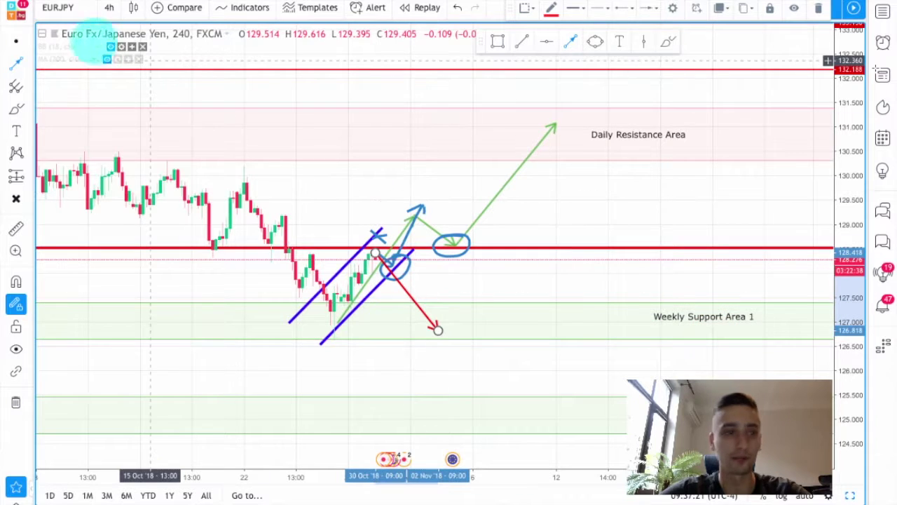
click(446, 274)
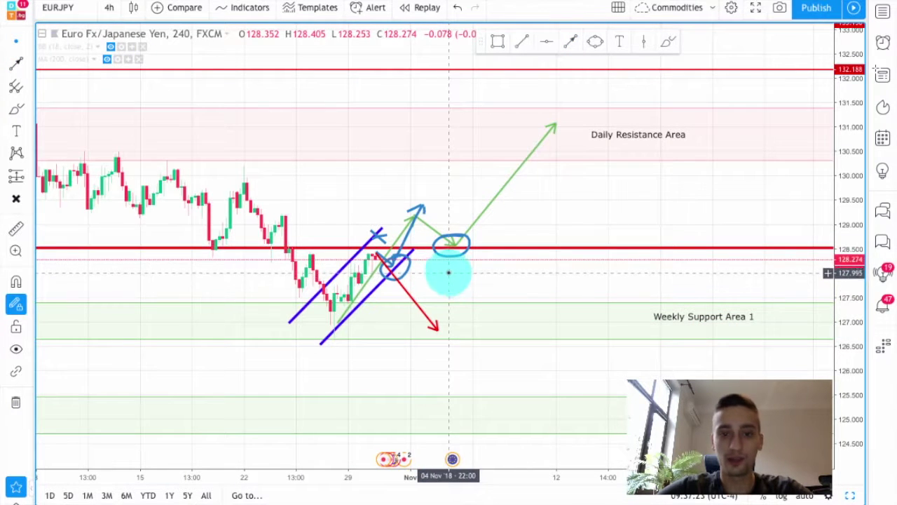
Draw a green arrow from the red arrow's tip at about 126.87 up to about 129.38, and circle the turning point in blue.
scroll(453, 270, up, 3)
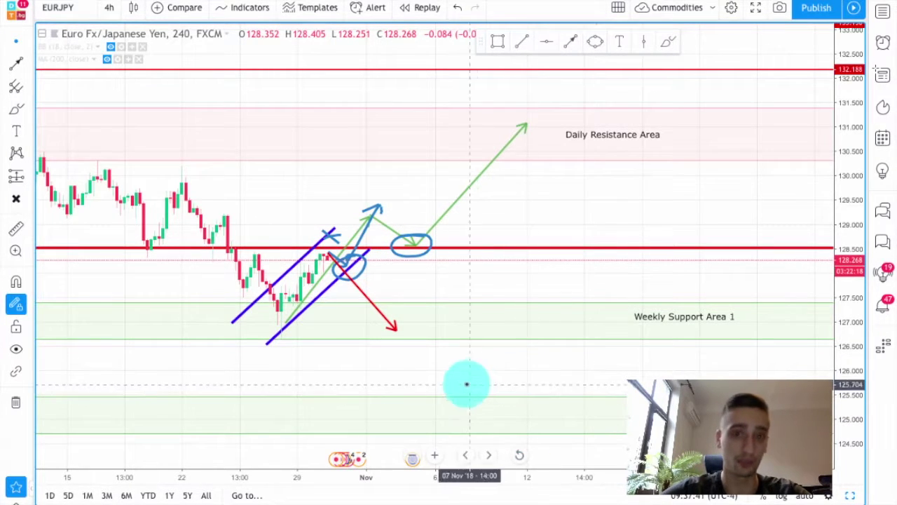
scroll(470, 378, up, 2)
scroll(345, 270, up, 2)
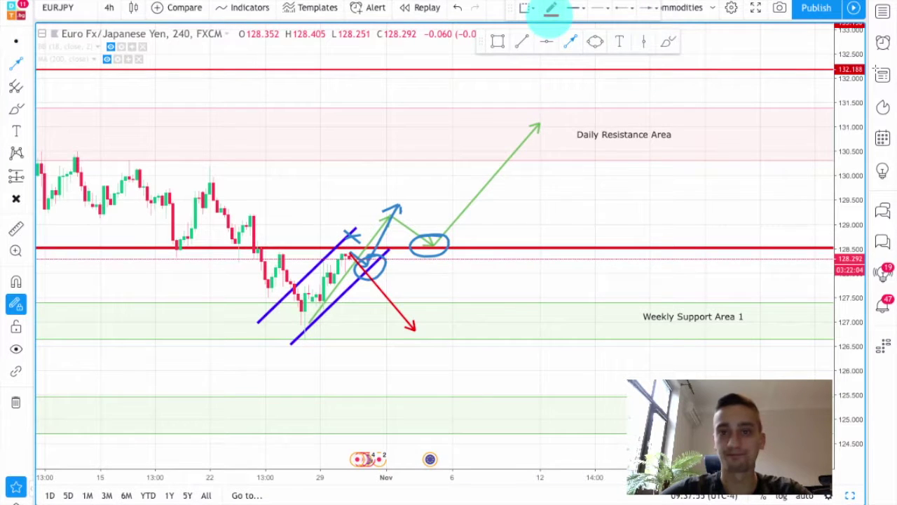
click(551, 10)
click(592, 91)
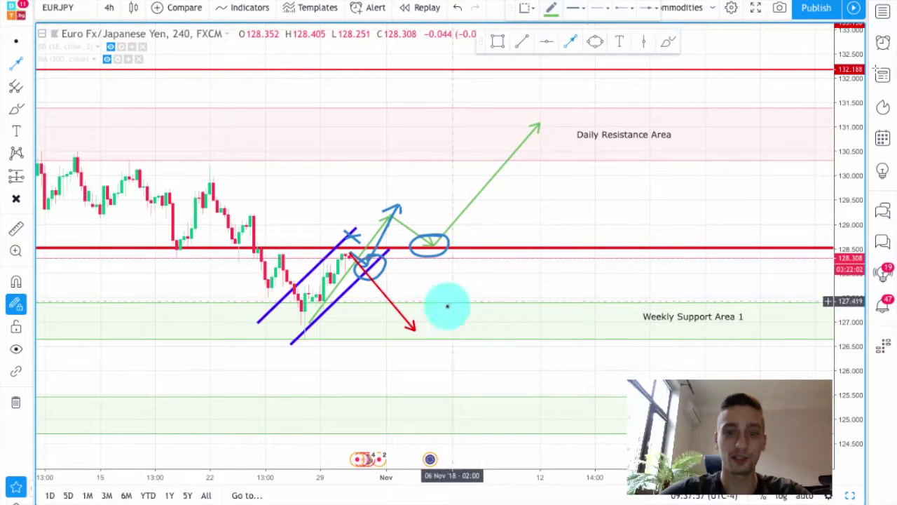
click(415, 327)
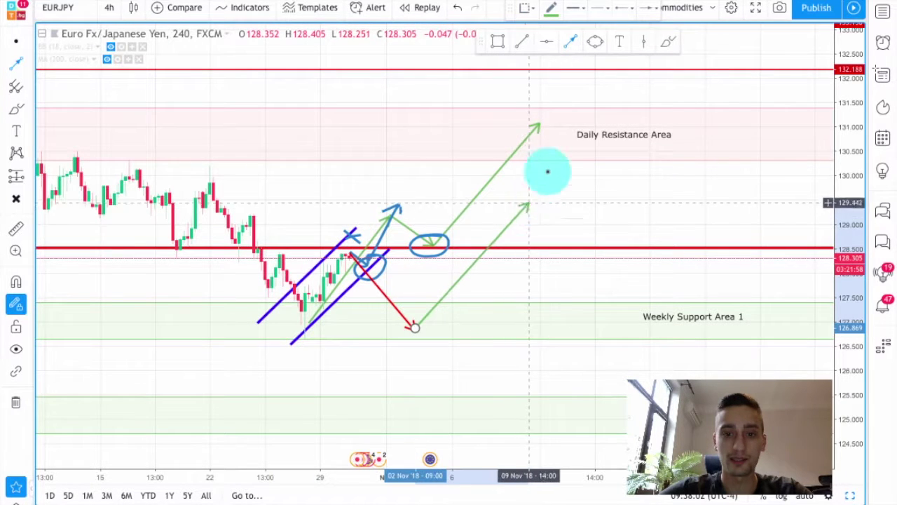
click(519, 206)
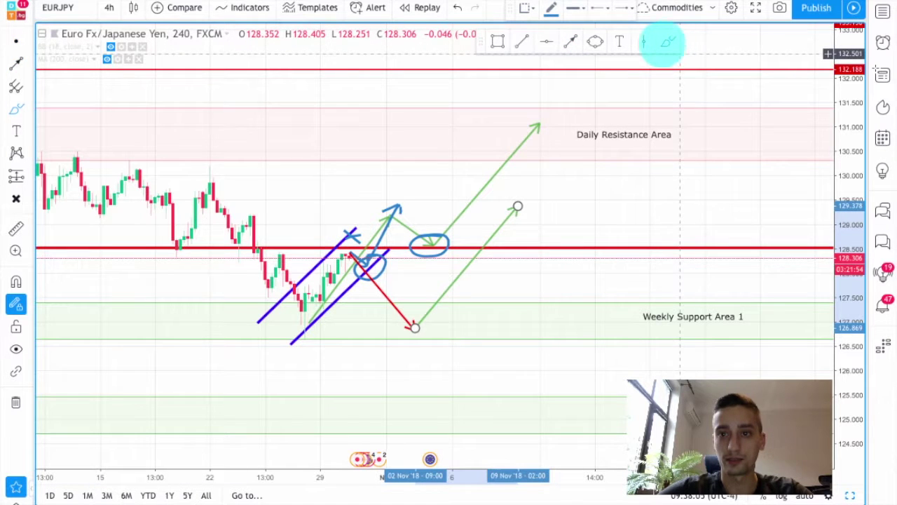
mouse_move(431, 334)
mouse_down()
mouse_move(395, 316)
mouse_move(438, 322)
mouse_move(429, 317)
mouse_up()
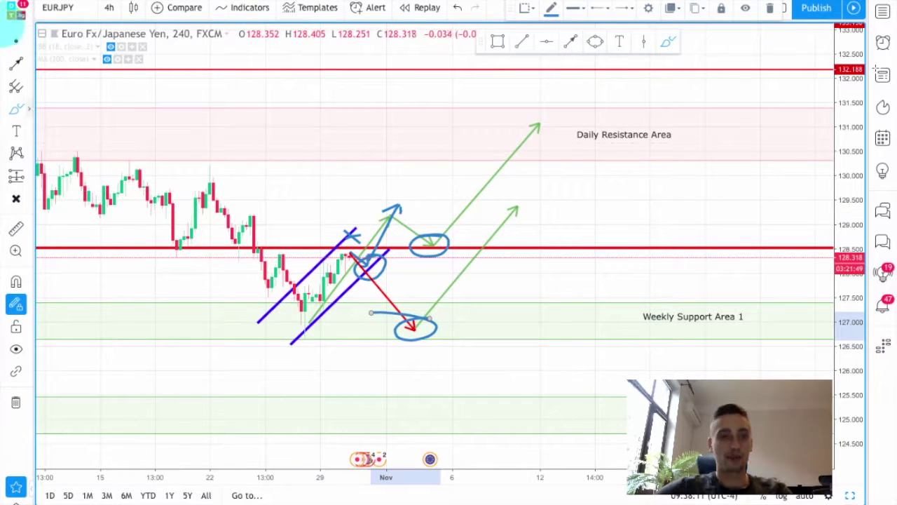
click(304, 206)
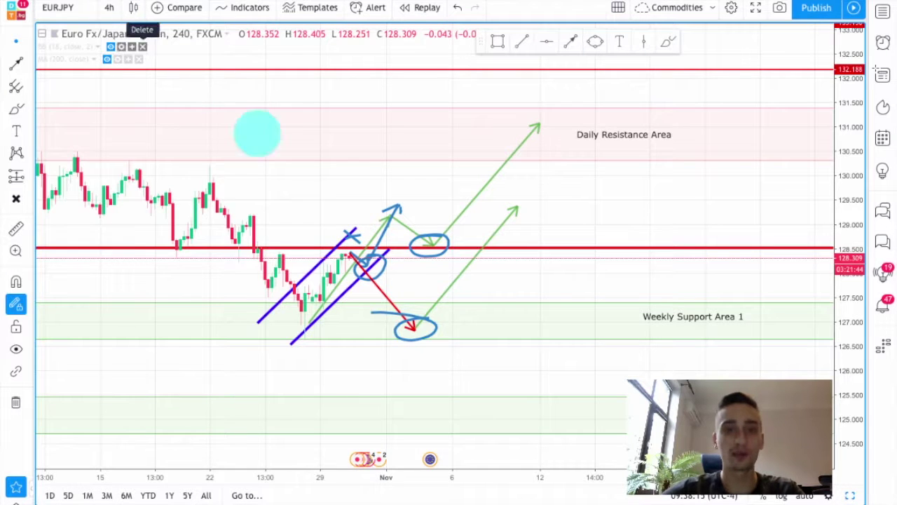
Show the 200-period moving average and examine it against price around the Daily Resistance Area.
drag(389, 184, 336, 204)
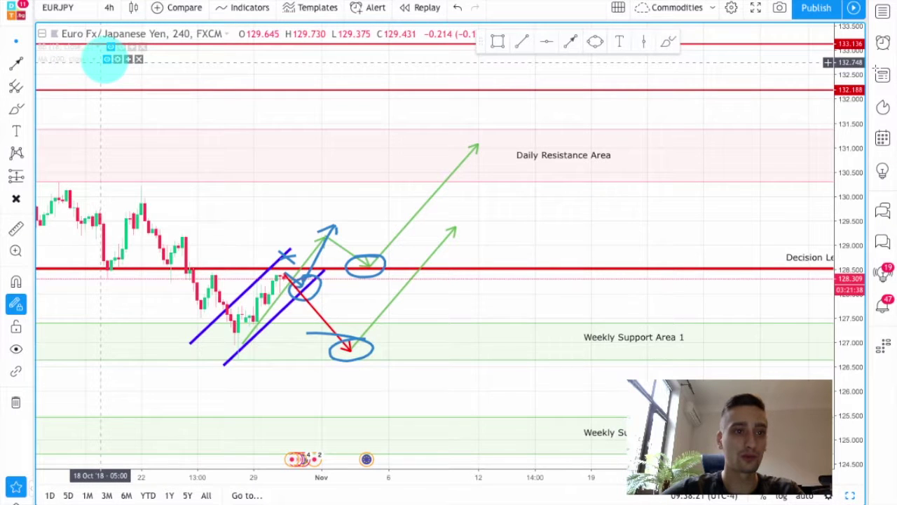
click(107, 59)
scroll(315, 184, down, 3)
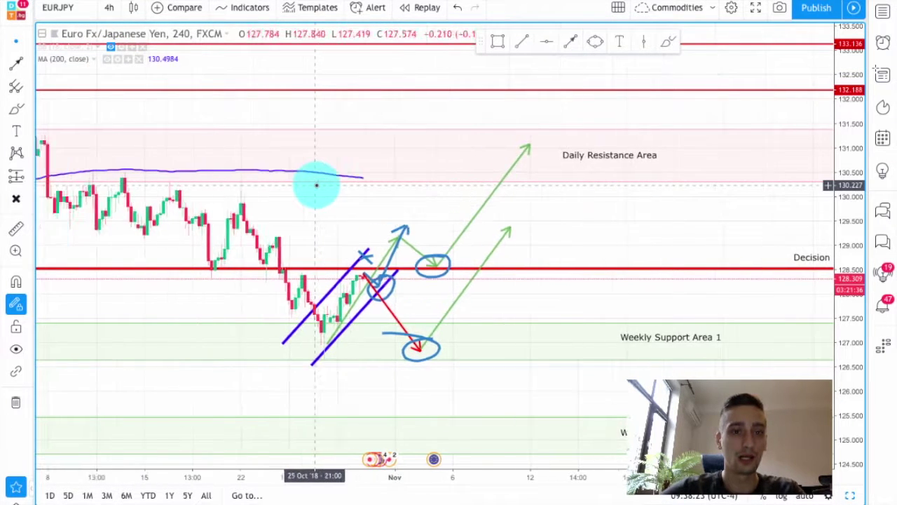
scroll(316, 184, down, 2)
scroll(216, 194, down, 2)
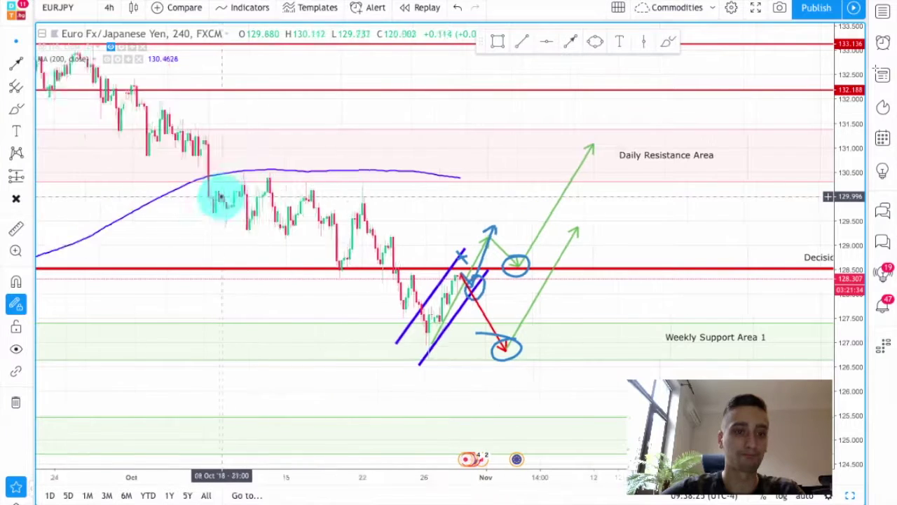
scroll(208, 231, down, 1)
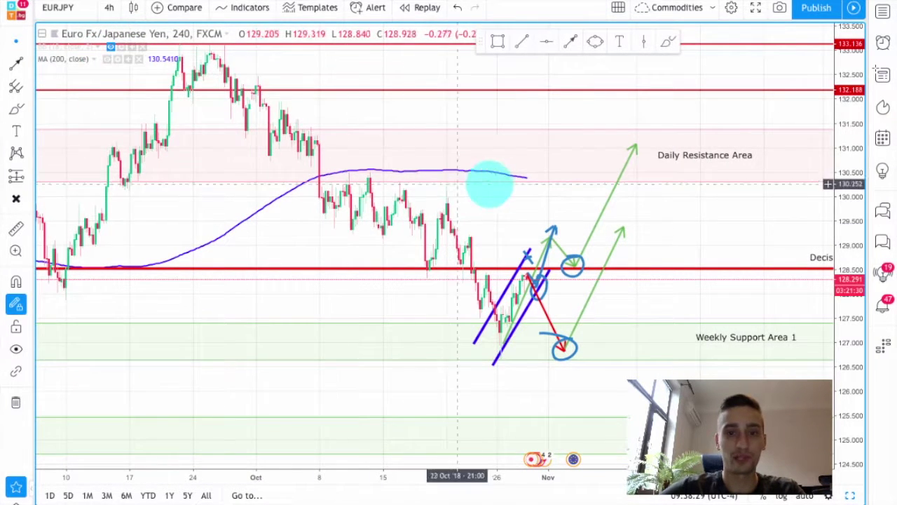
scroll(491, 188, up, 1)
drag(705, 204, 581, 190)
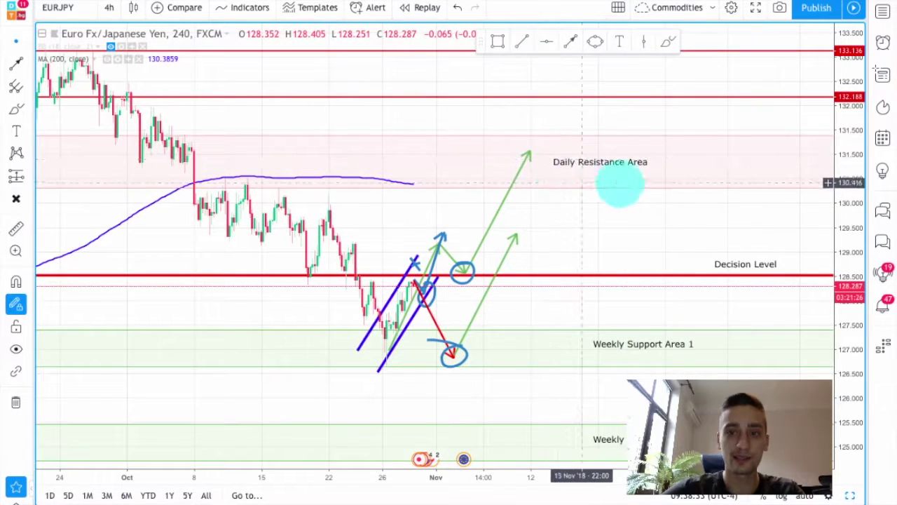
drag(392, 206, 403, 202)
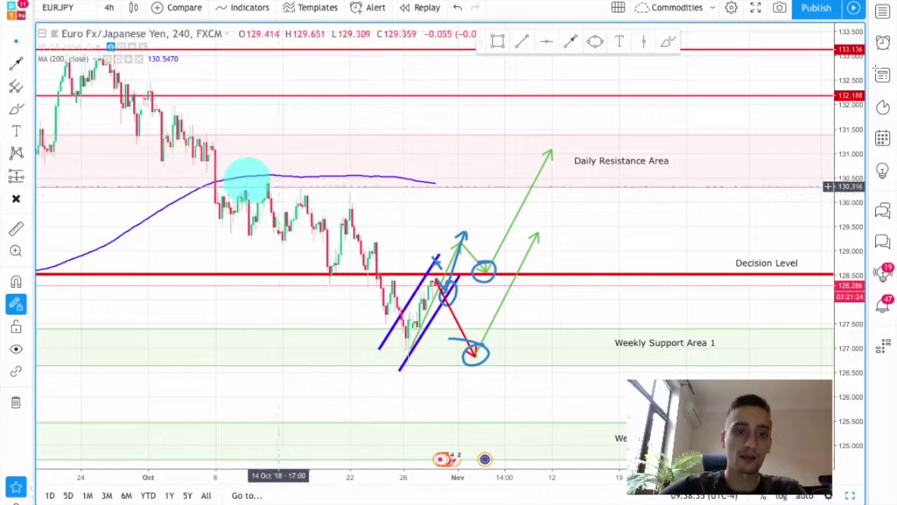
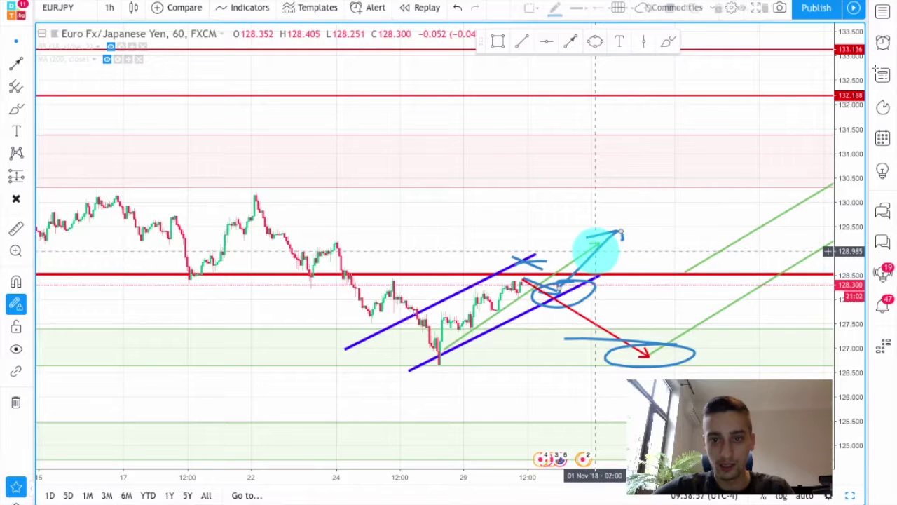
On the 1-hour chart, delete the blue and green rising arrows, the red falling arrow and the circle on the channel's lower line.
double_click(581, 252)
click(536, 334)
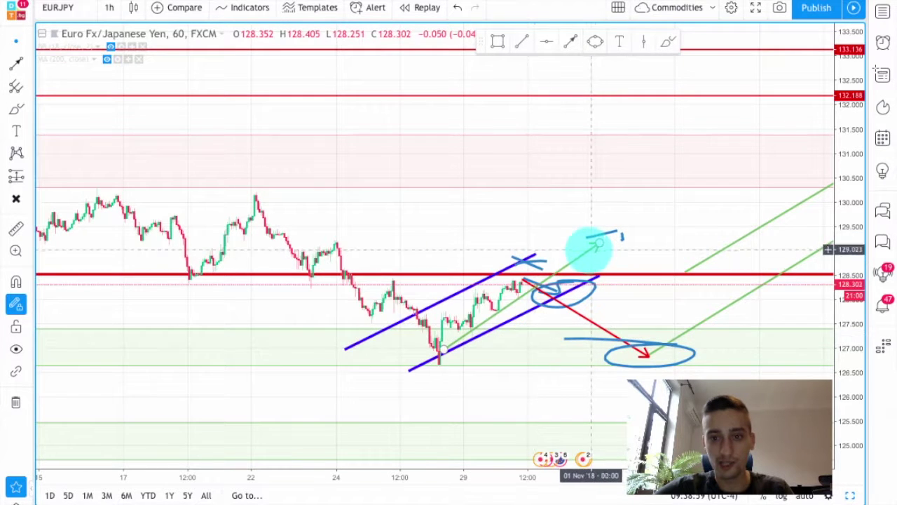
key(Delete)
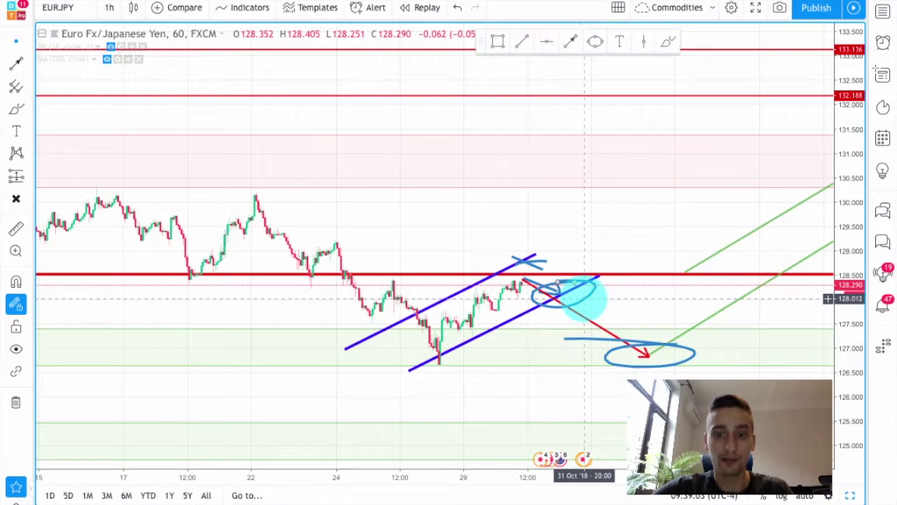
click(574, 308)
key(Delete)
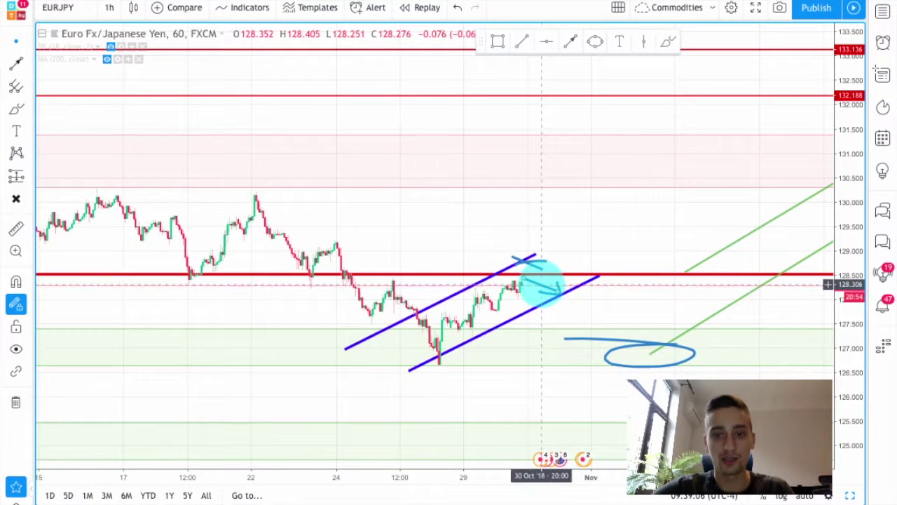
Delete the remaining blue pullback strokes, the cross on the channel's upper line and the marks in the weekly support area.
double_click(541, 284)
key(Escape)
drag(523, 279, 543, 293)
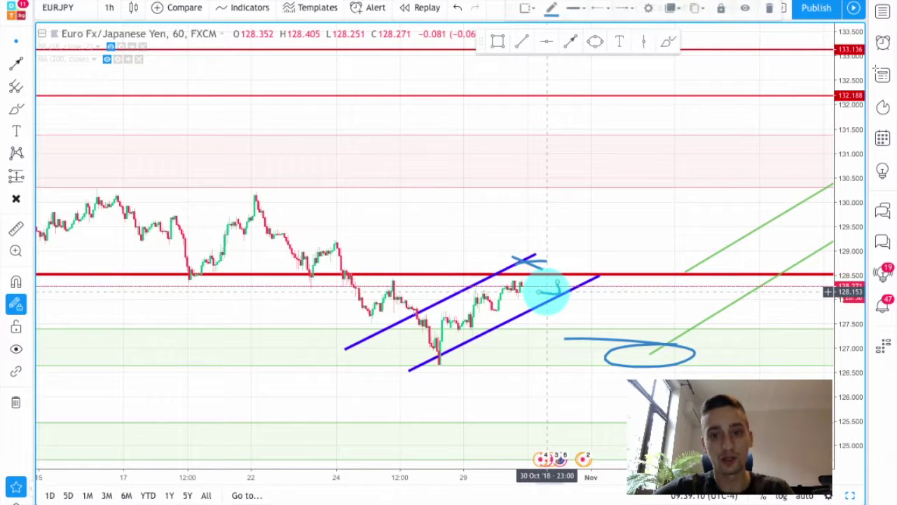
key(Delete)
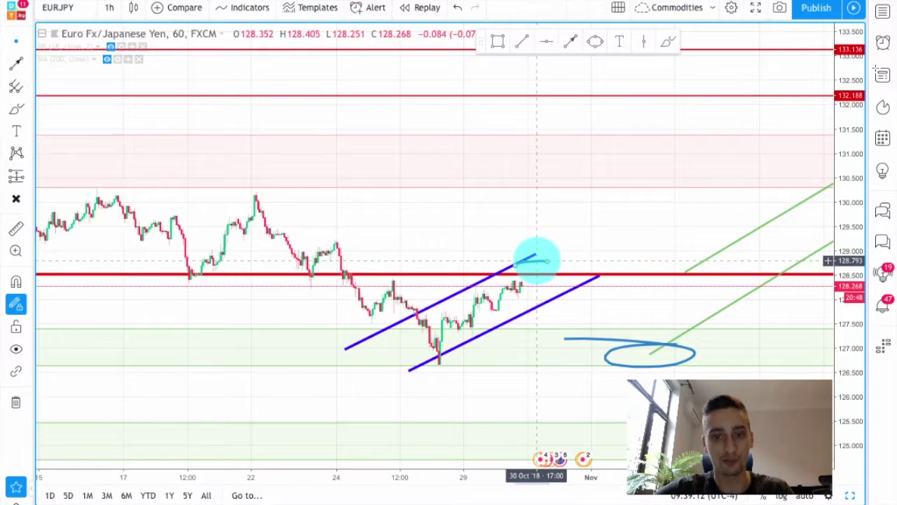
key(Delete)
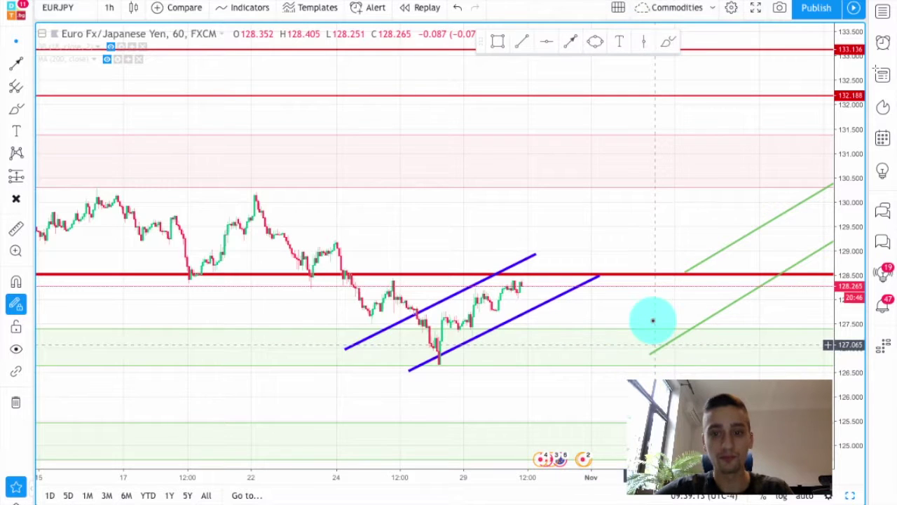
Show the Bollinger Bands (18, close, 2) to compare them with hourly price, and hide them again.
scroll(651, 298, up, 2)
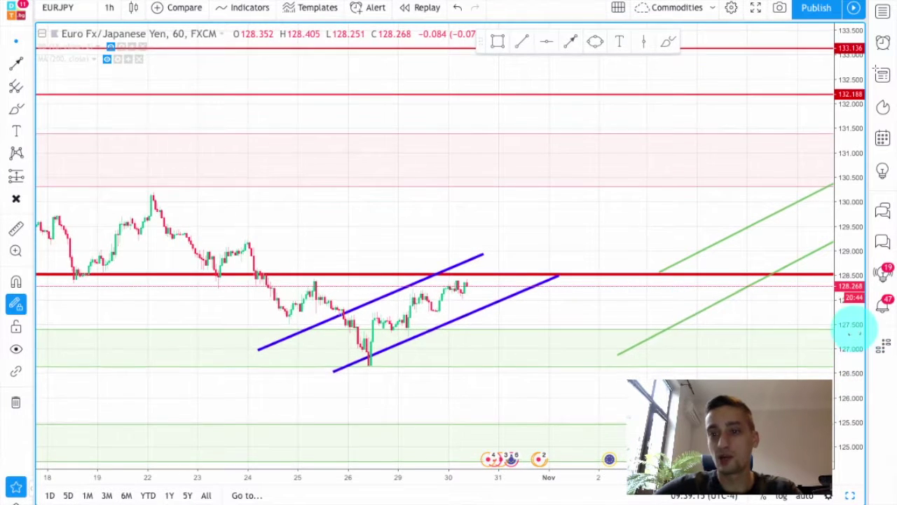
scroll(593, 243, down, 2)
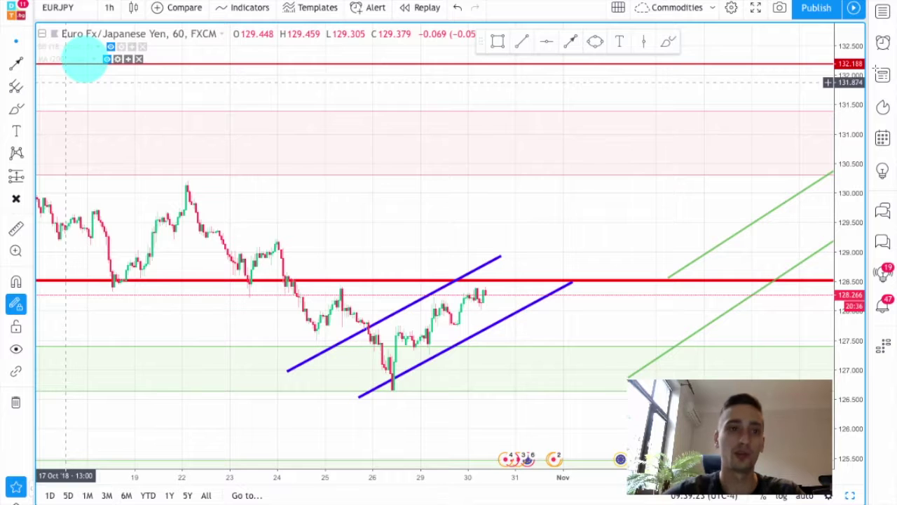
click(110, 46)
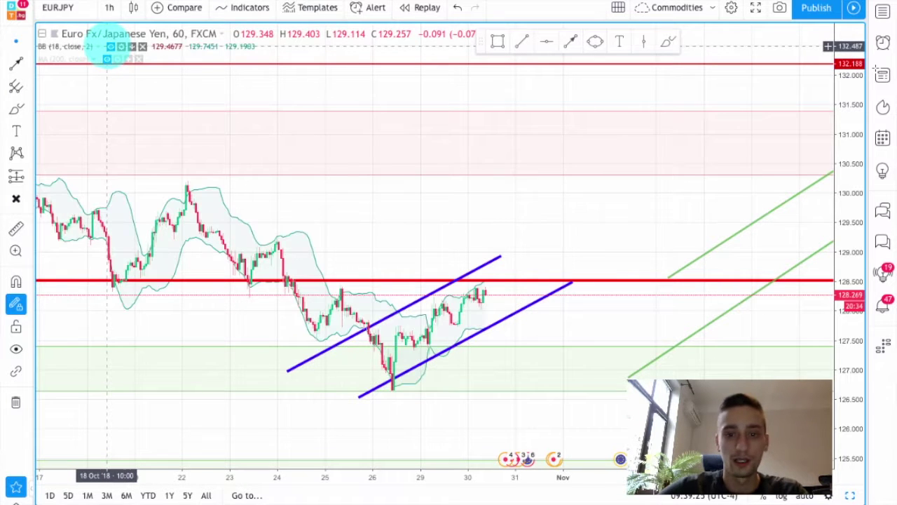
click(110, 46)
Draw a rectangle zone around the latest hourly highs from about 128.12 to 128.42, starting at 29 October and extending past current price.
scroll(647, 236, right, 5)
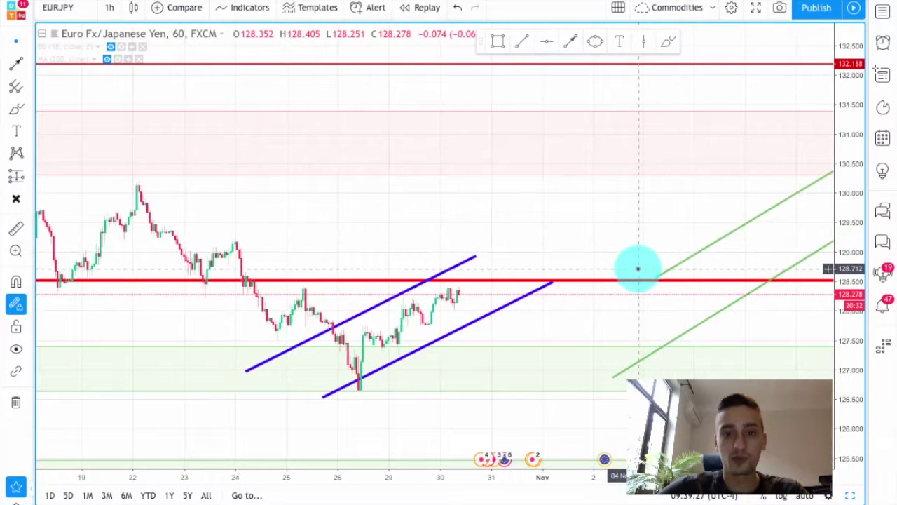
click(497, 42)
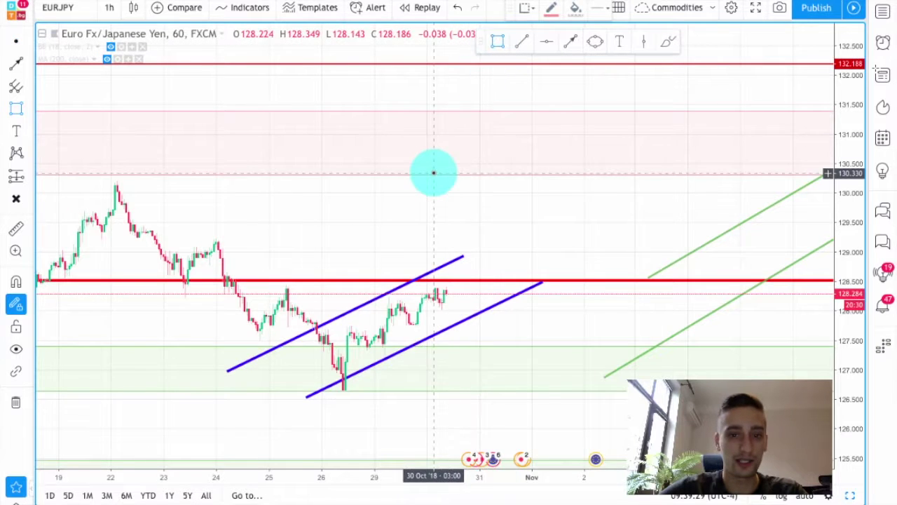
scroll(433, 172, down, 2)
scroll(453, 170, up, 1)
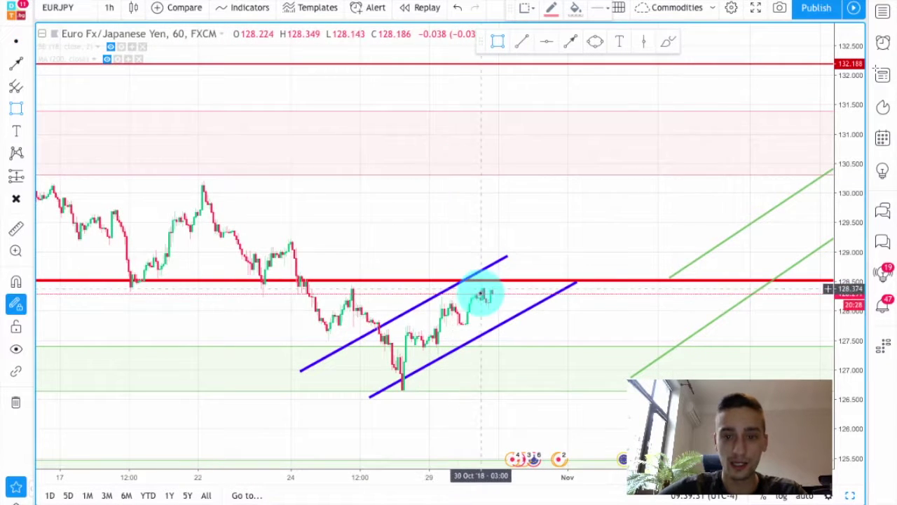
drag(429, 303, 664, 286)
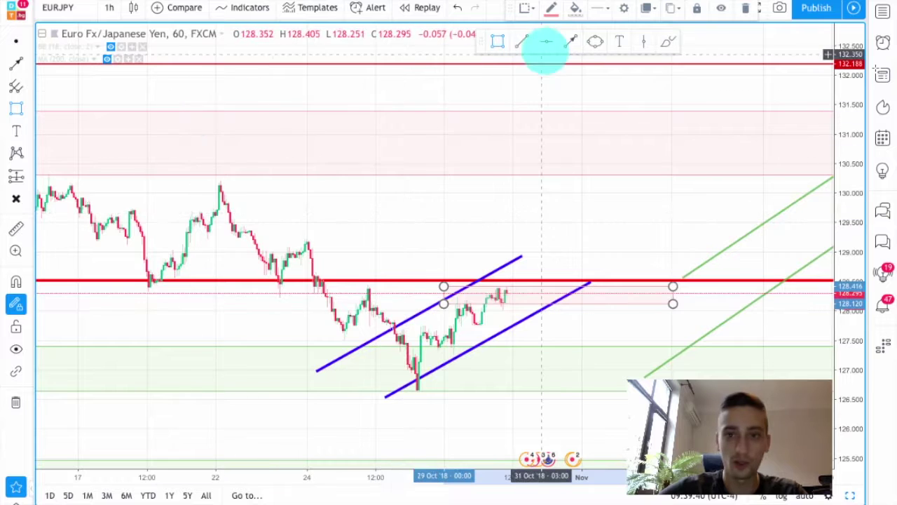
Set the new zone's border to blue and its fill to a lighter blue.
click(551, 9)
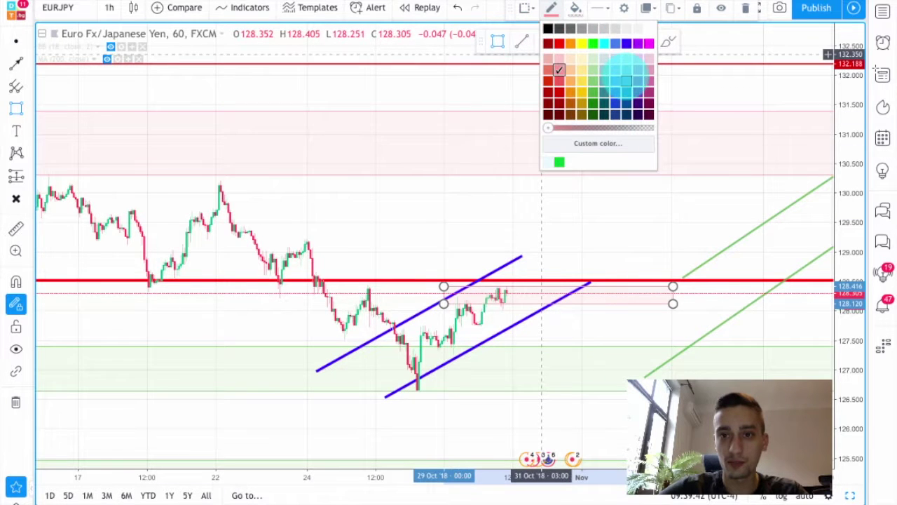
click(626, 81)
click(575, 8)
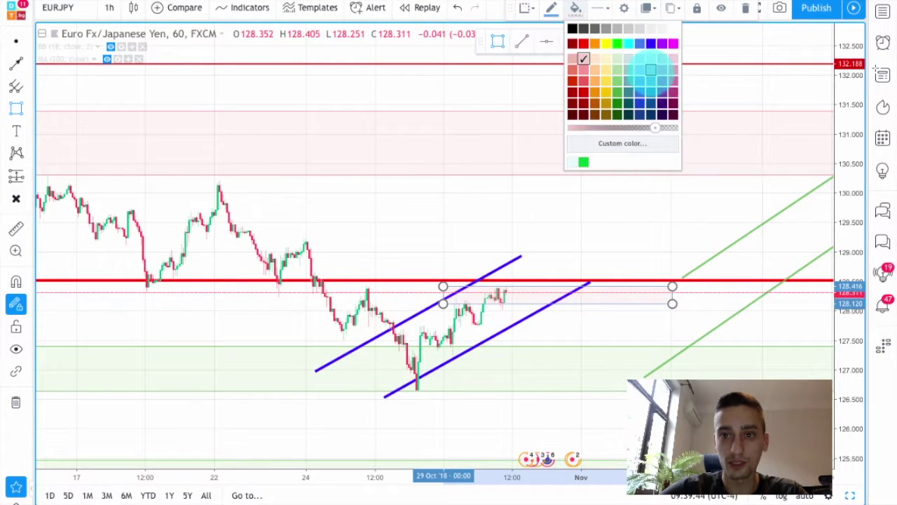
click(650, 69)
scroll(618, 273, up, 1)
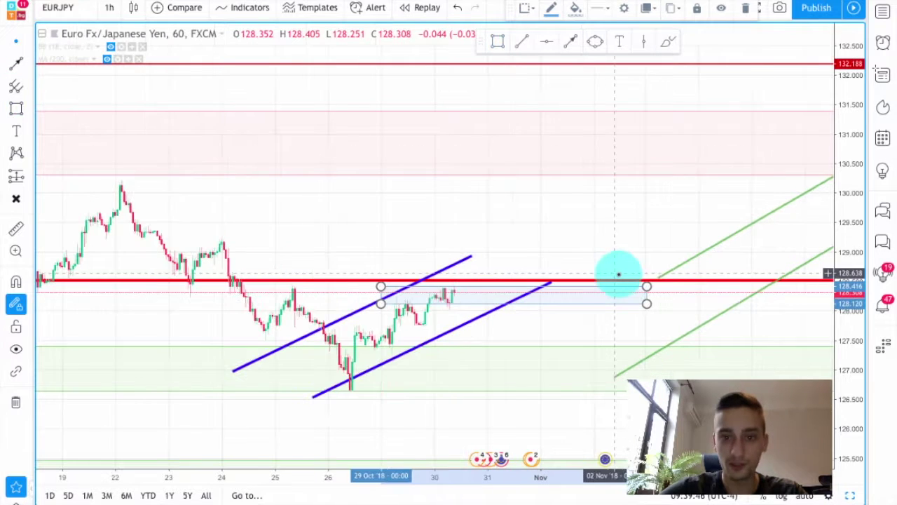
Draw a green arrow from about 129.35 down to the red Decision Level at about 128.55, just ahead of current price.
drag(852, 414, 406, 308)
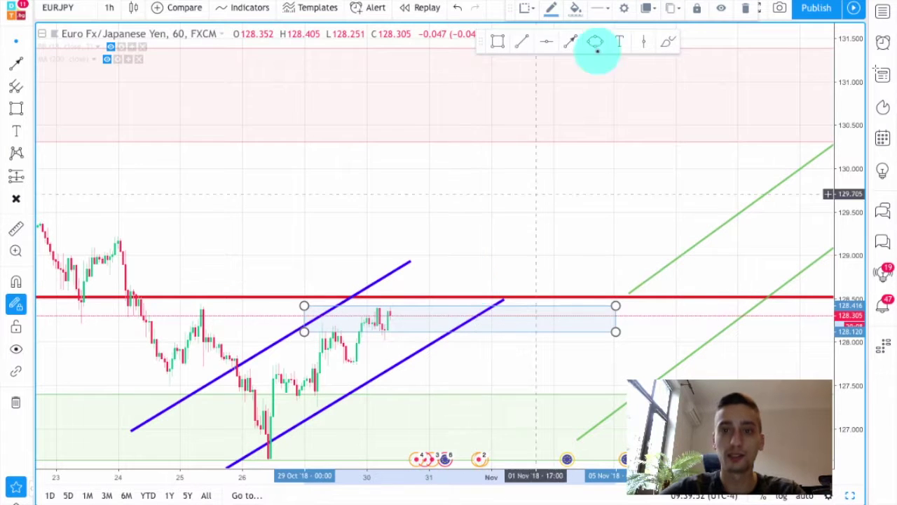
click(569, 42)
drag(423, 298, 514, 225)
click(424, 294)
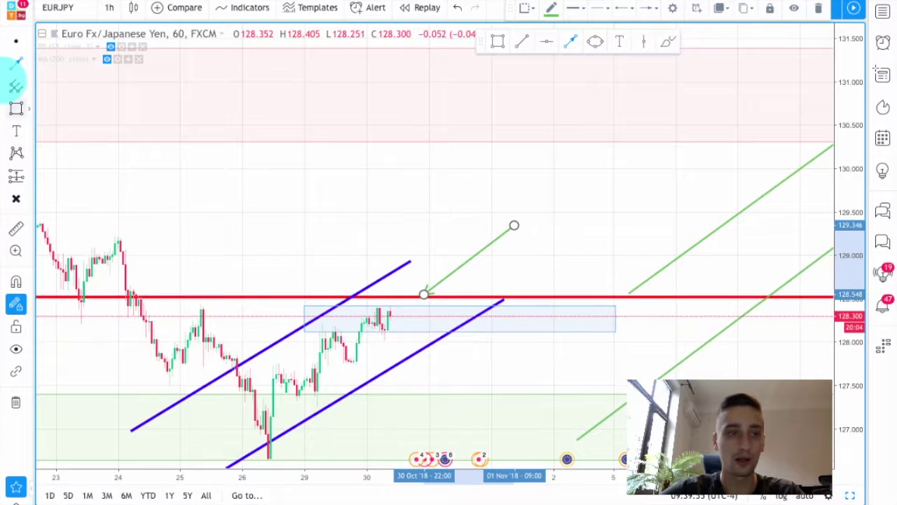
Draw a second arrow from about 127.72 on 4 November to the blue channel's lower line at about 127.98 on 31 October.
scroll(395, 208, down, 1)
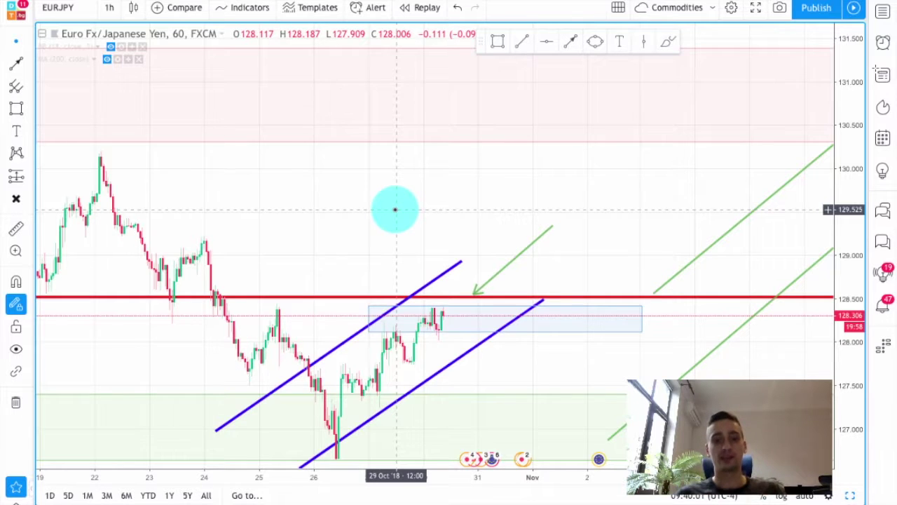
click(570, 42)
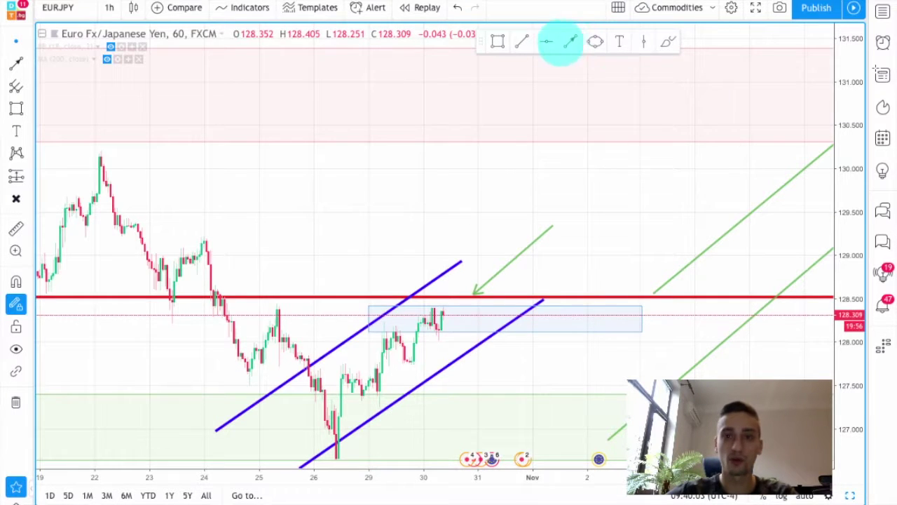
click(625, 366)
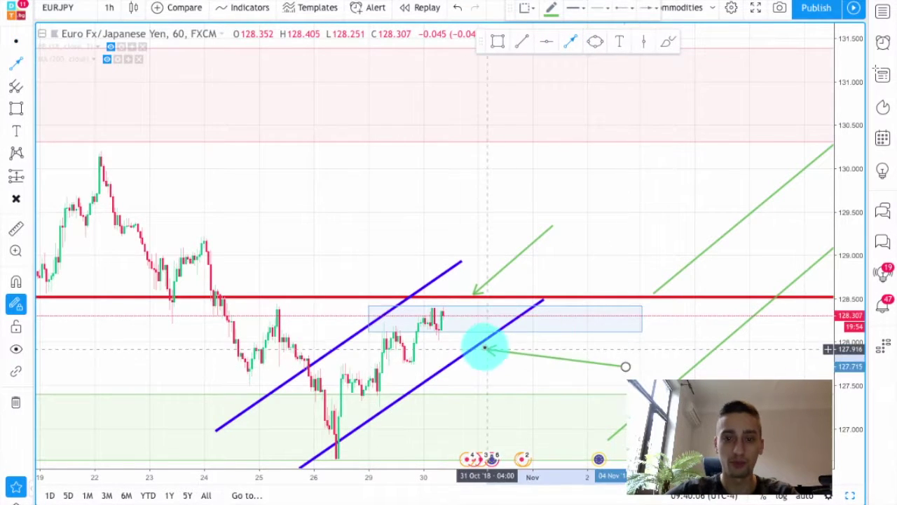
click(483, 343)
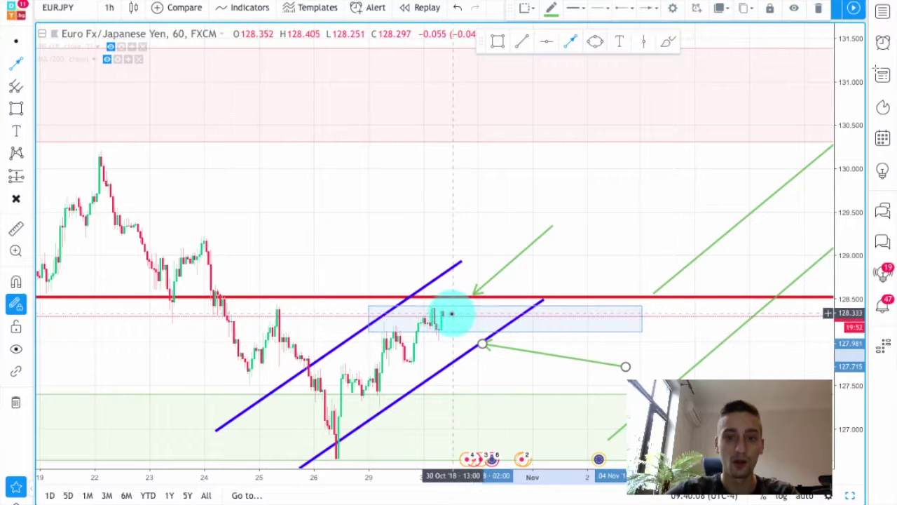
Draw arrows projecting a pullback from about 128.36 to 128.03 at the channel's lower line and a rebound to about 129.11.
drag(450, 312, 480, 339)
click(483, 339)
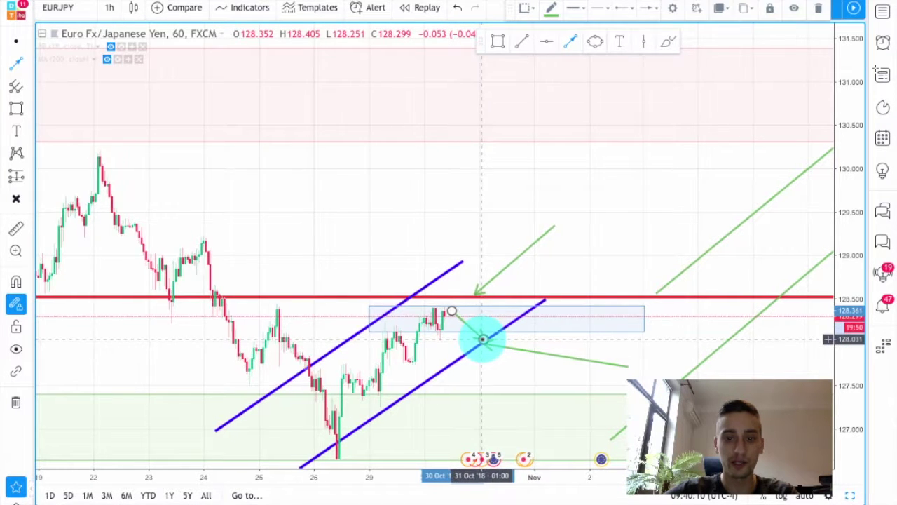
click(480, 340)
click(536, 246)
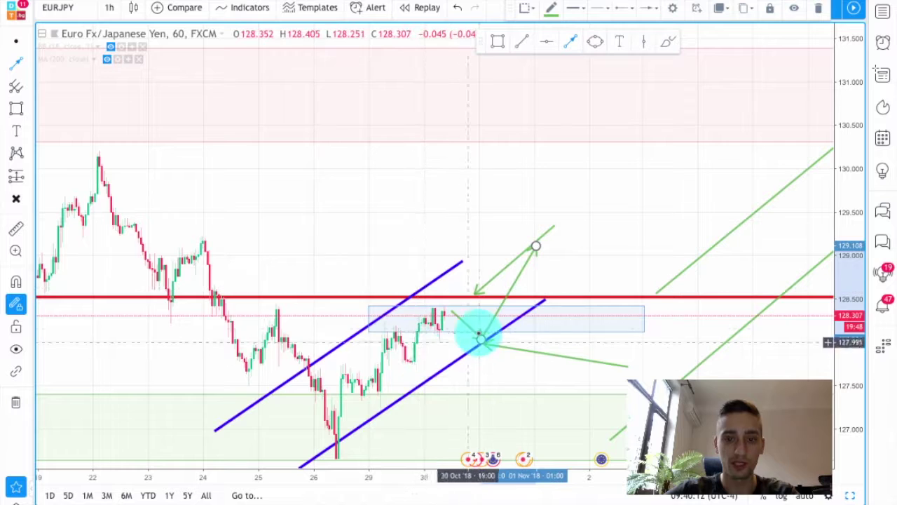